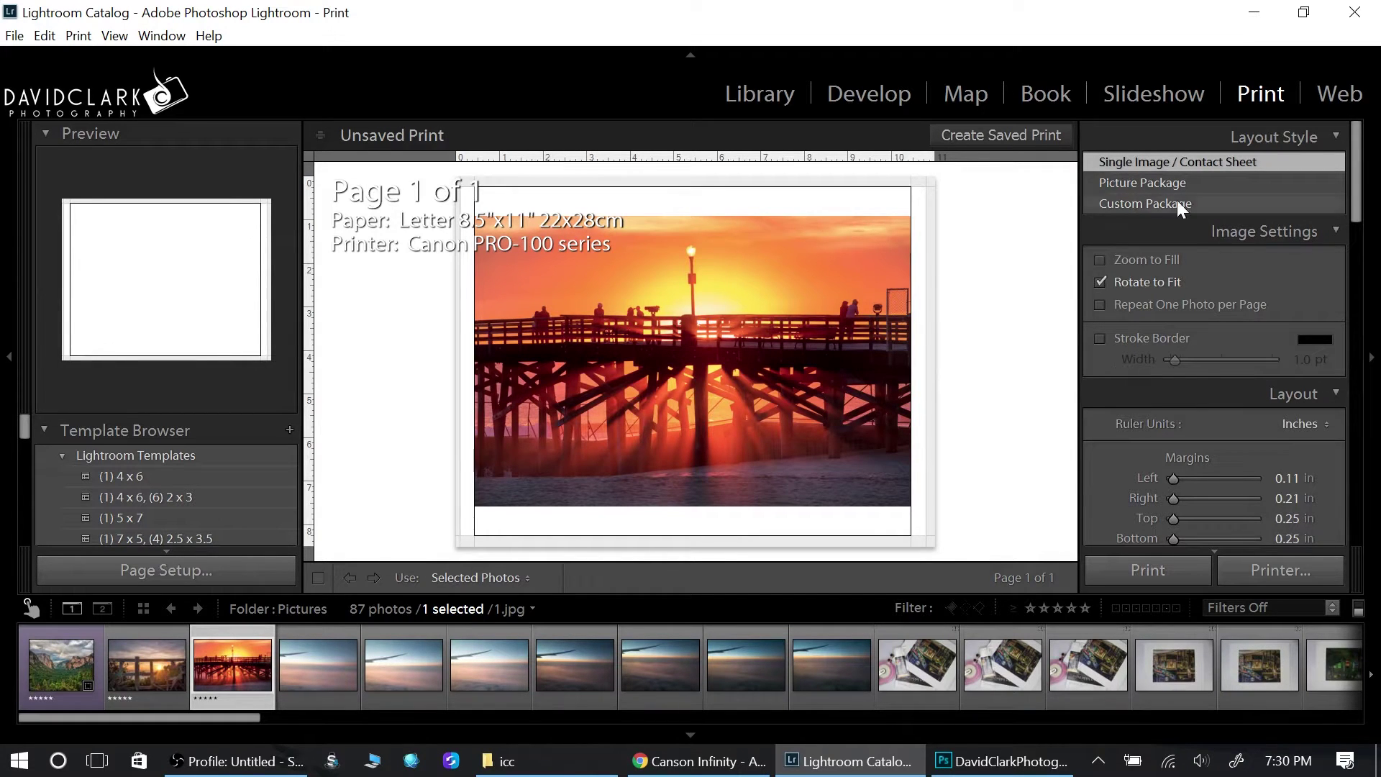
Visit the Develop module, return to Print, and scroll the right panel to Image Settings
click(859, 95)
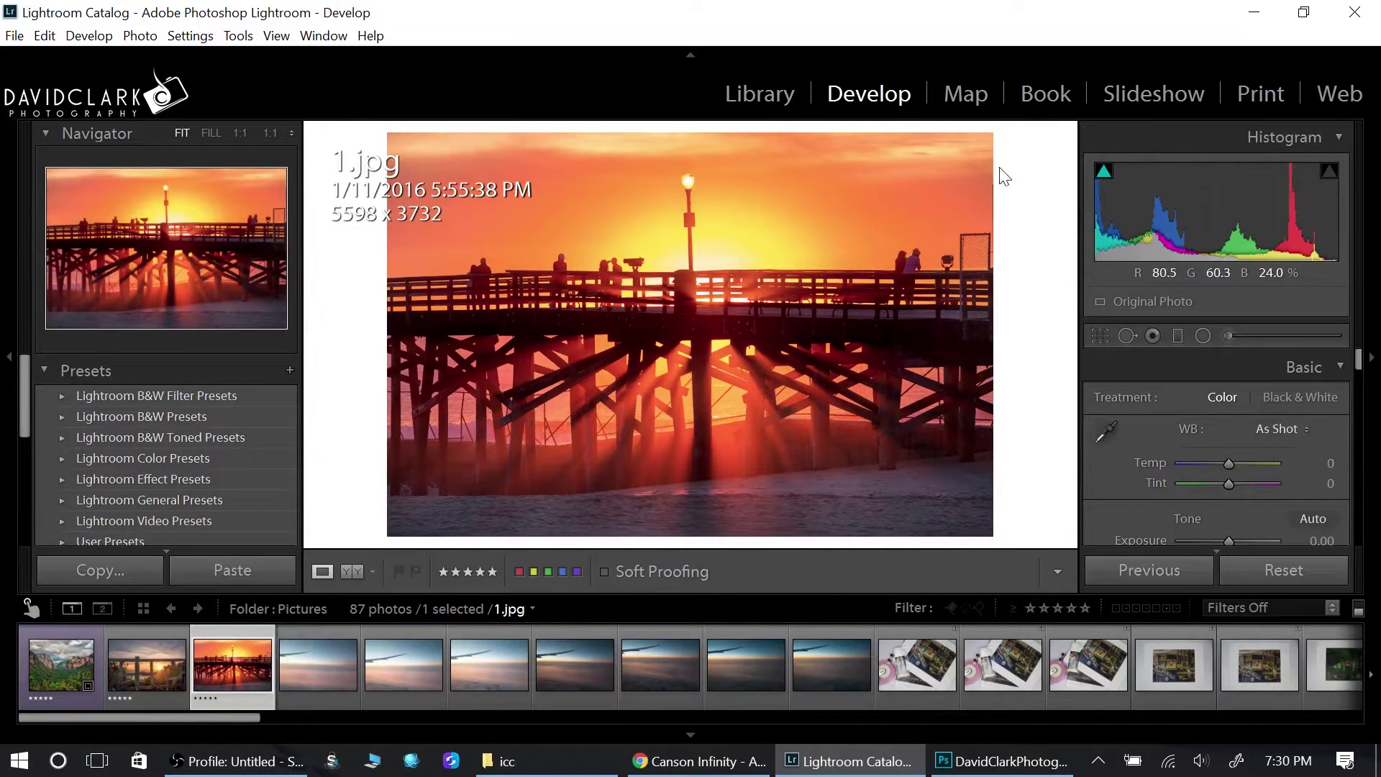
click(1259, 94)
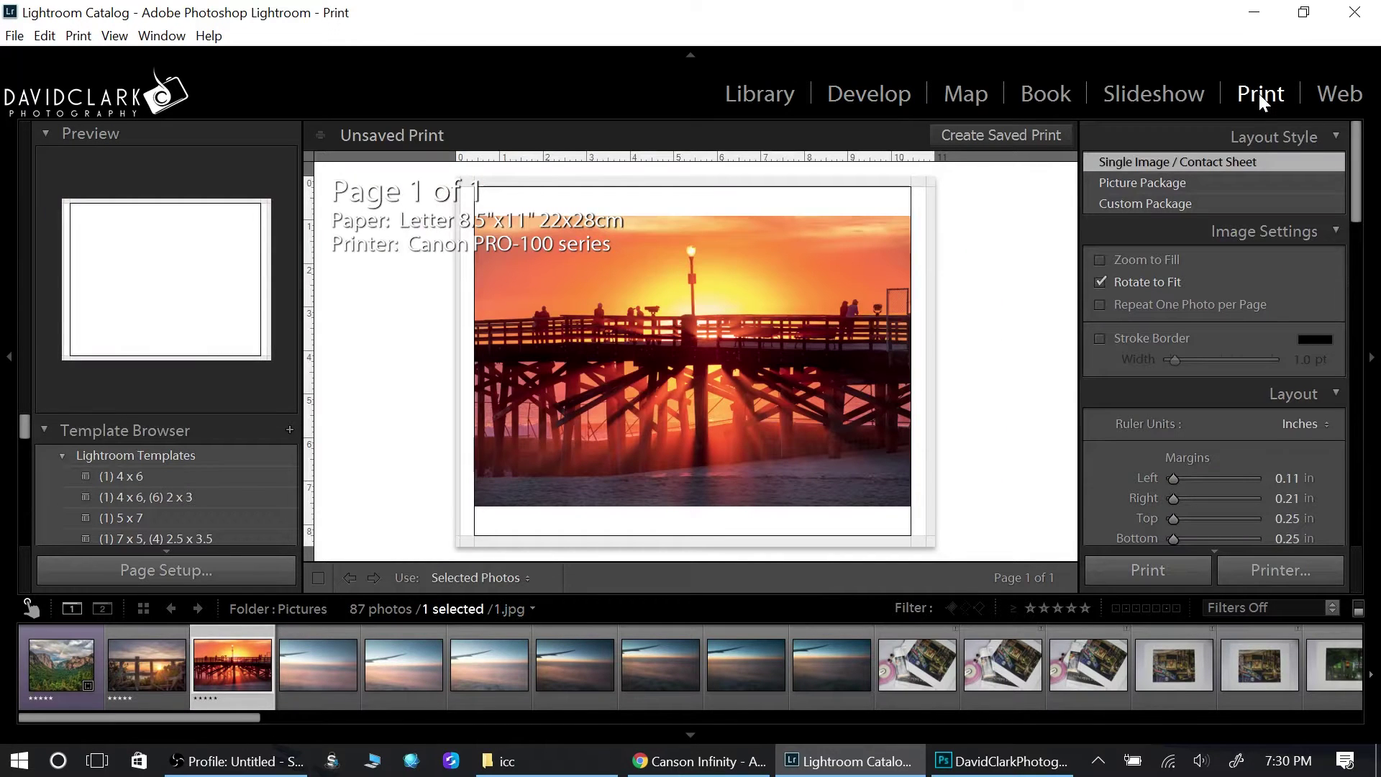
scroll(1361, 161, down, 1)
scroll(1361, 162, up, 1)
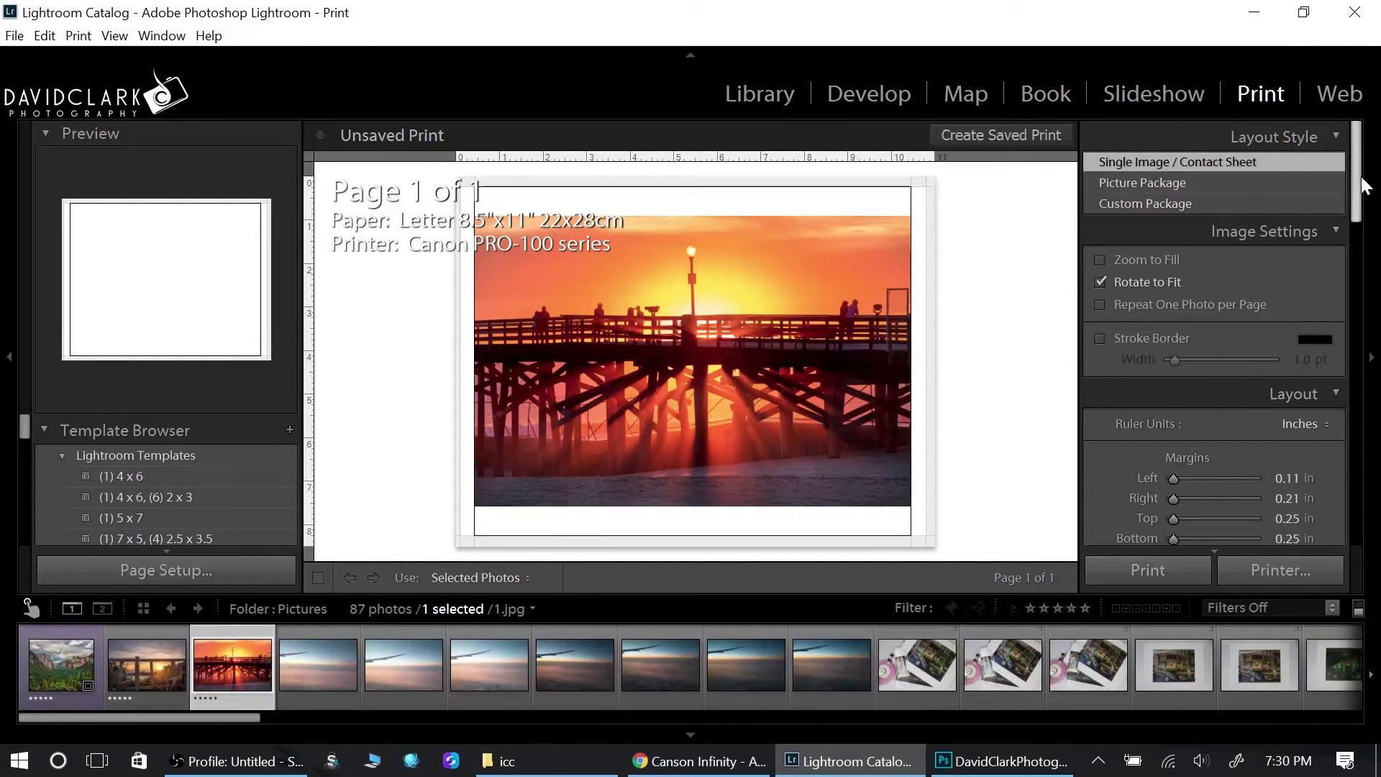
scroll(1356, 196, down, 1)
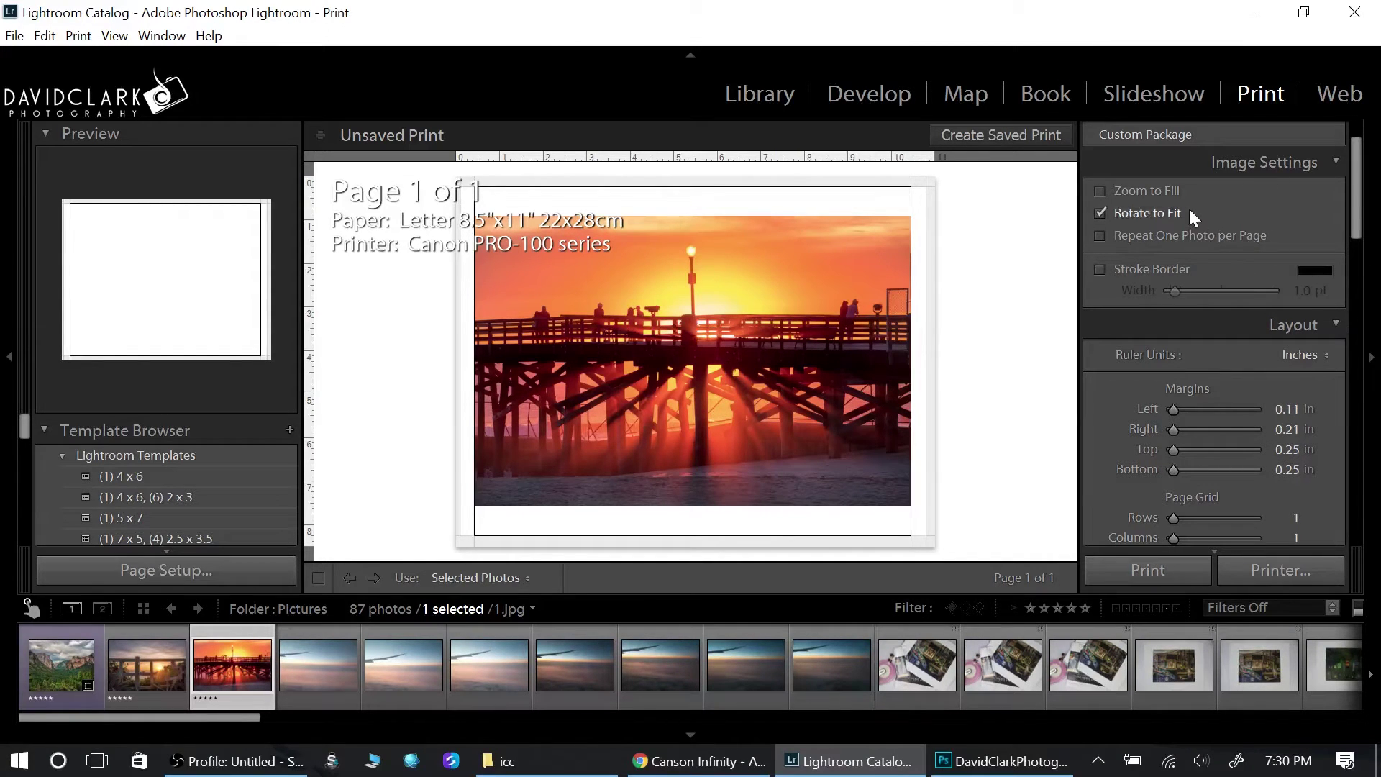
drag(1359, 194, 1362, 175)
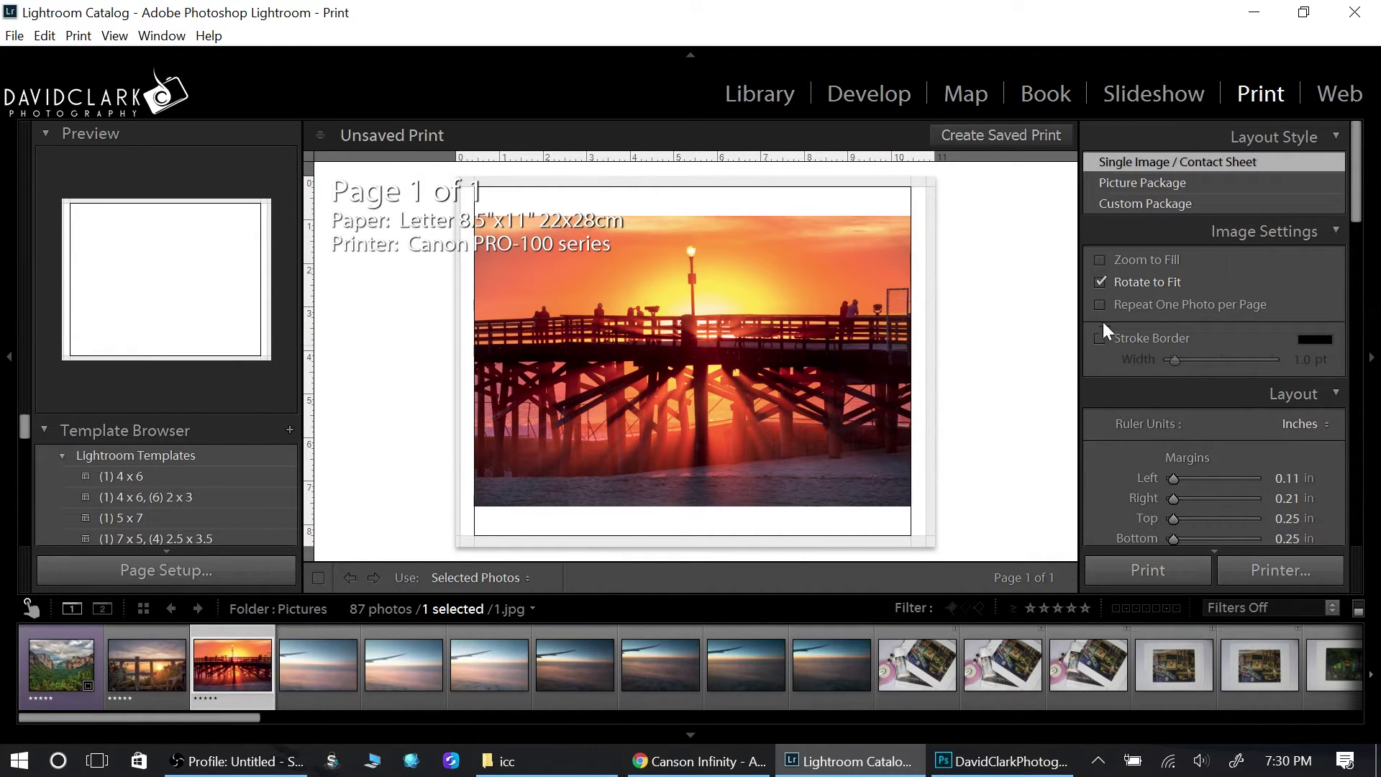
Toggle Zoom to Fill on, off, and on again so the pier photo fills its 8.00 × 10.00 in cell
click(1099, 259)
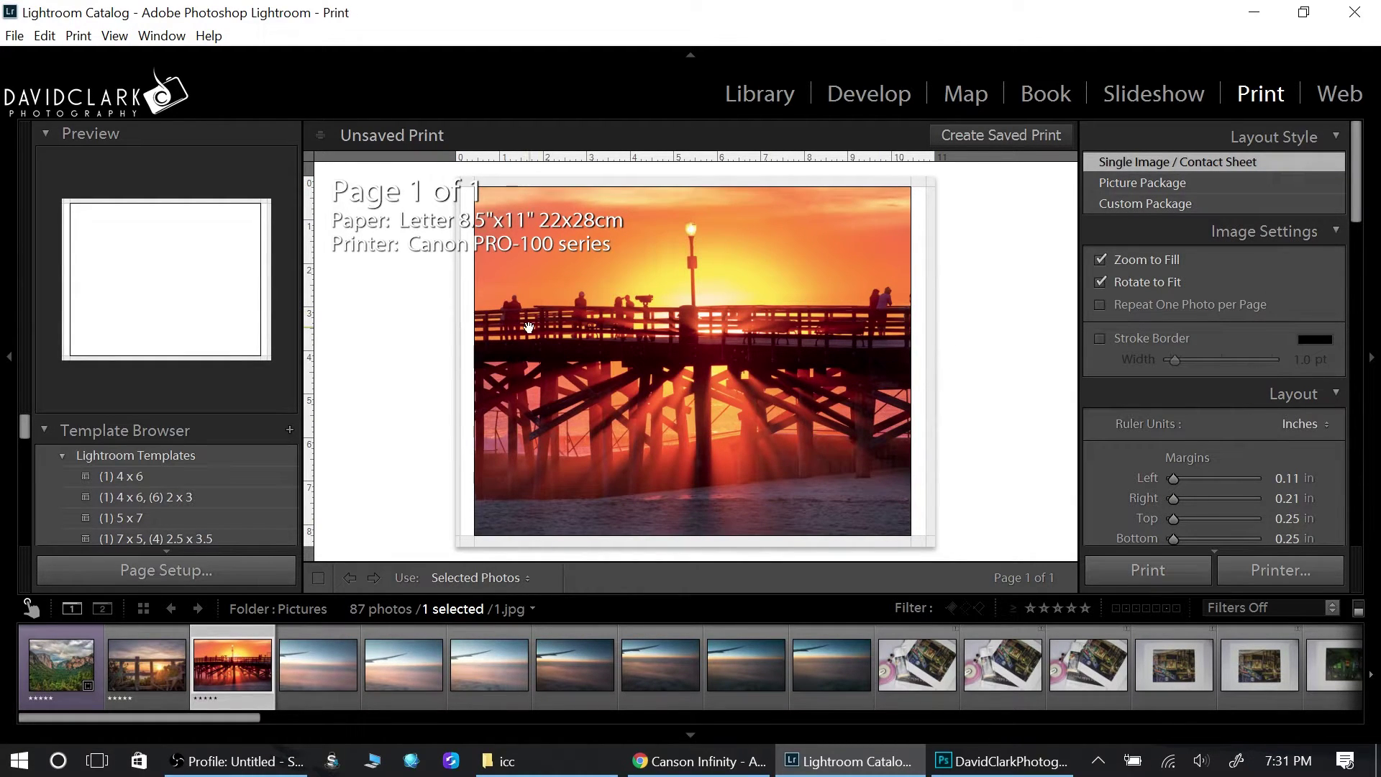
click(1099, 259)
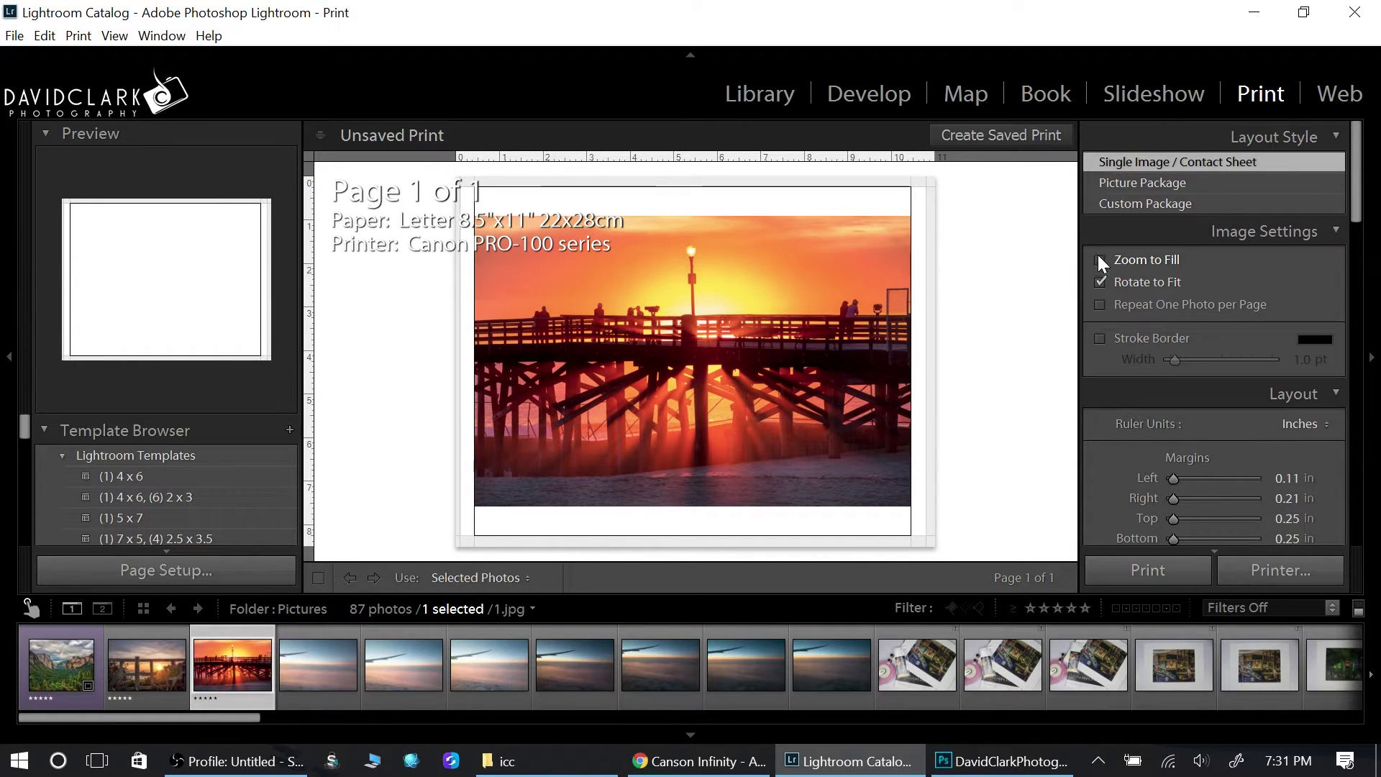
click(1097, 260)
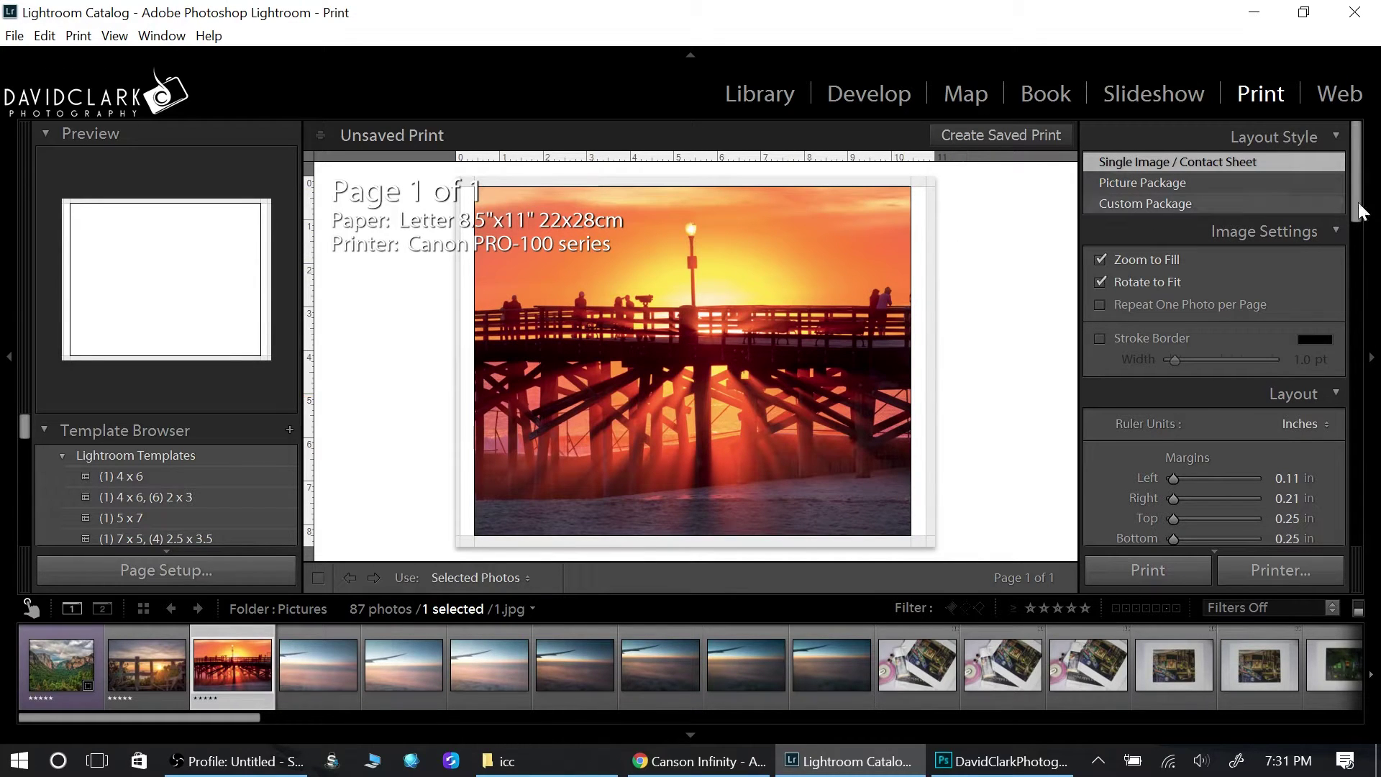
drag(1355, 183, 1355, 241)
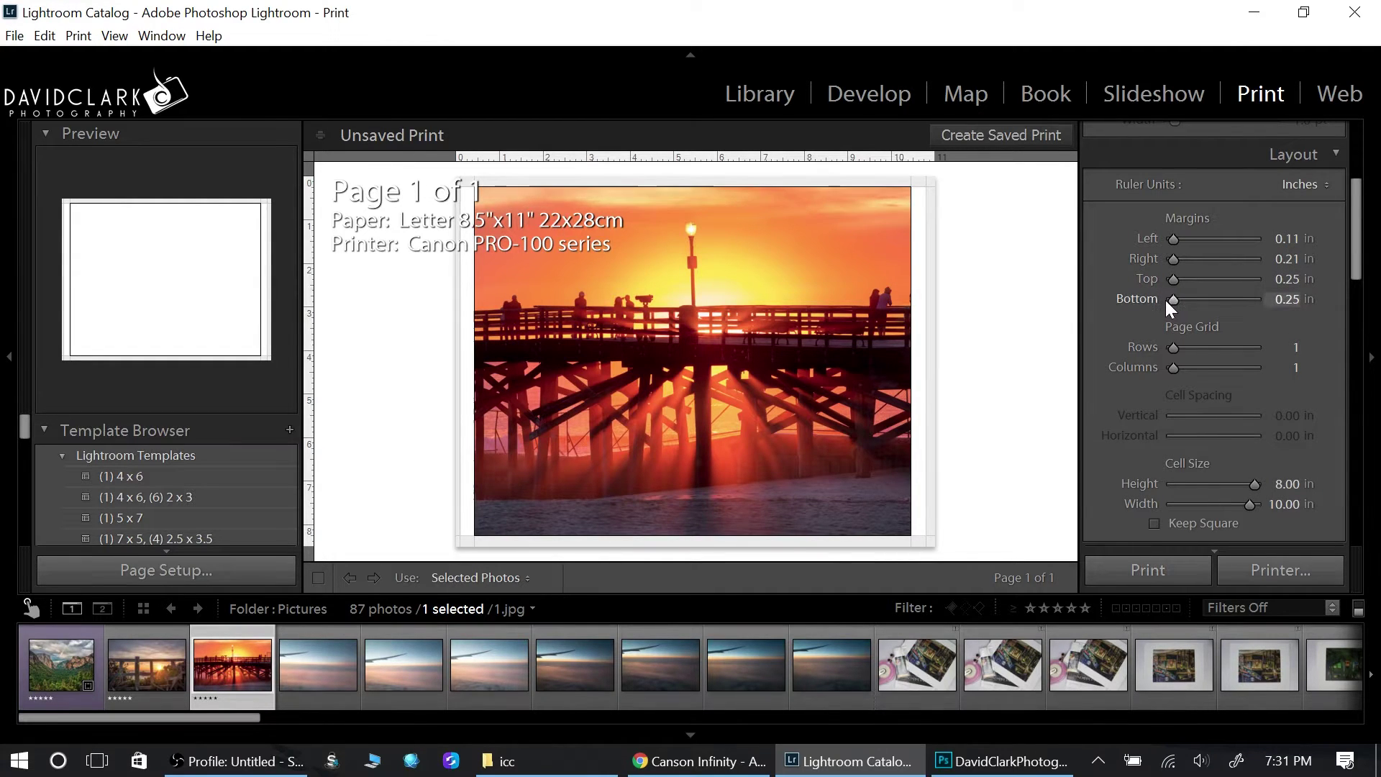
drag(1172, 299, 1184, 301)
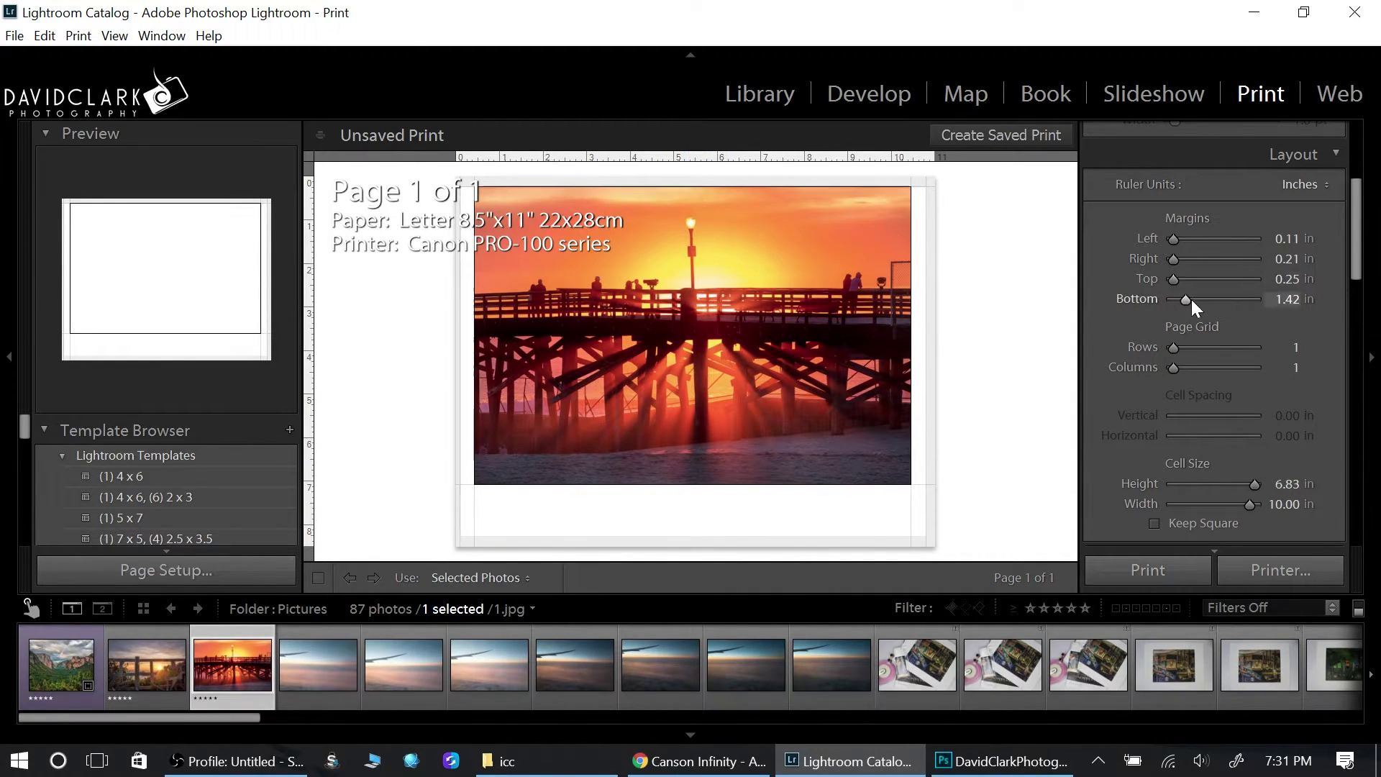
drag(1187, 300, 1111, 301)
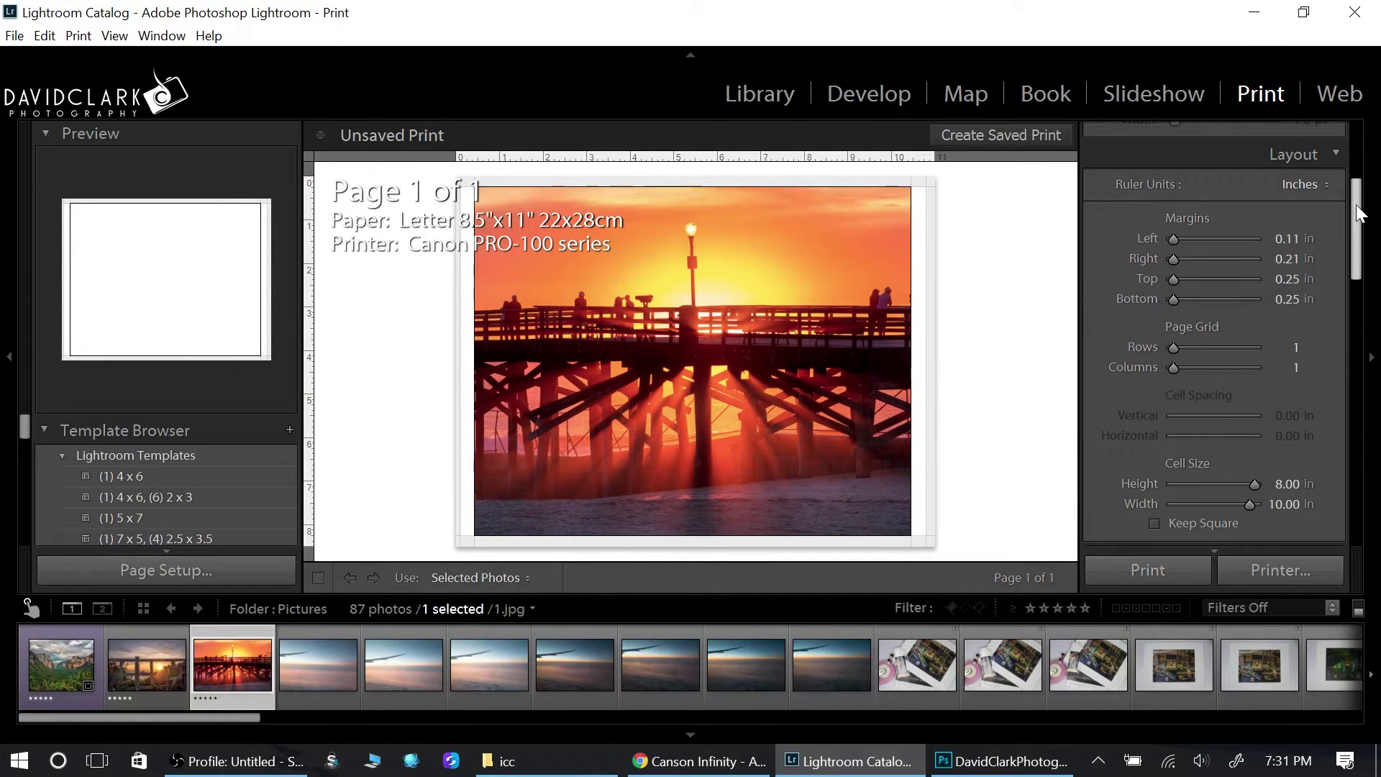
drag(1359, 213, 1336, 280)
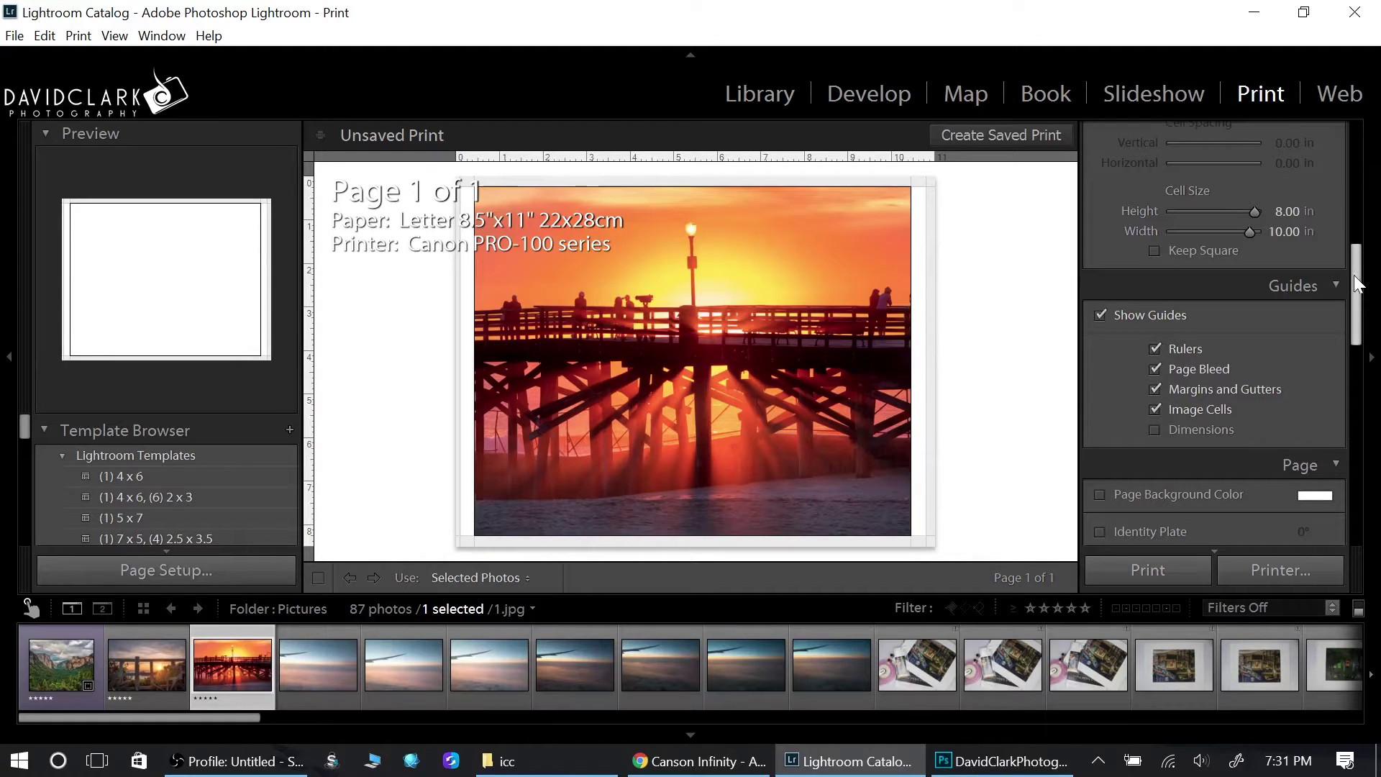
scroll(1357, 284, down, 3)
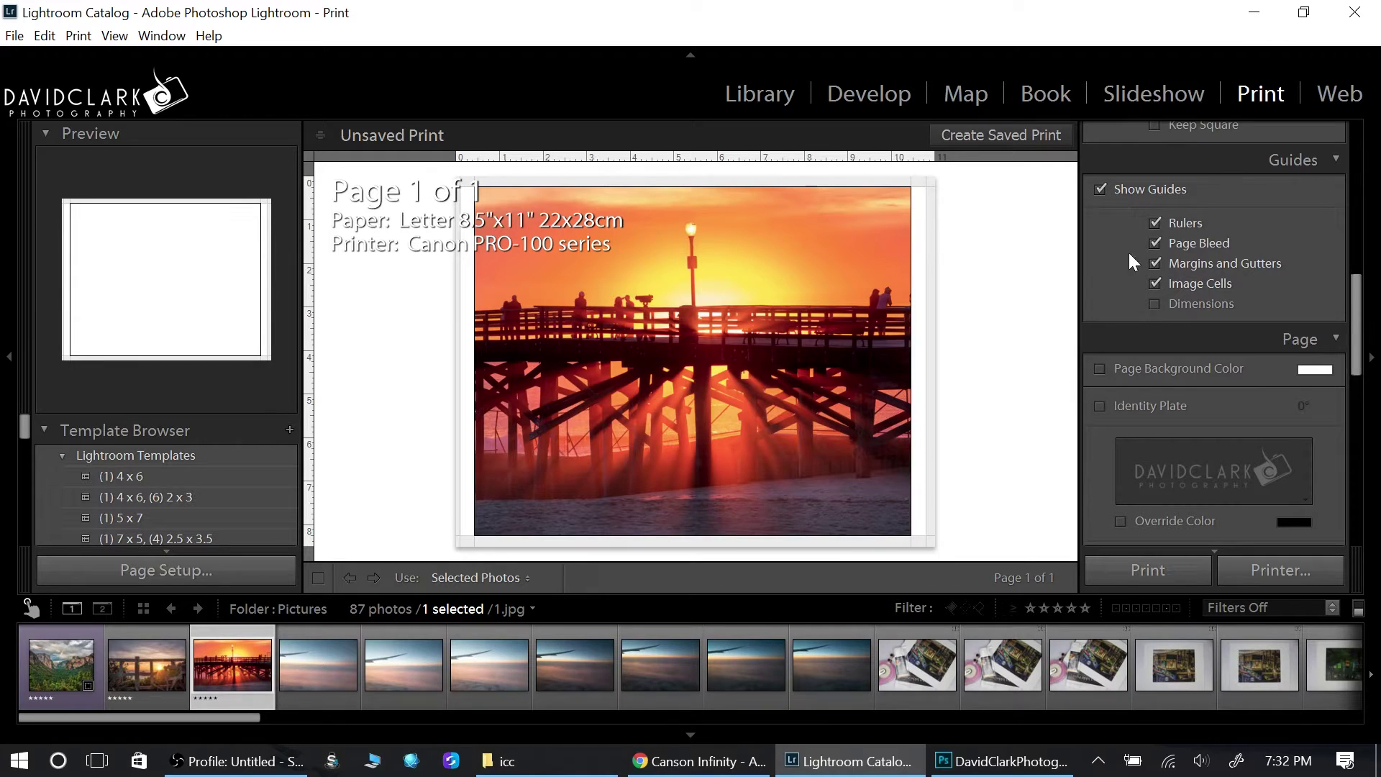
drag(1357, 318, 1354, 363)
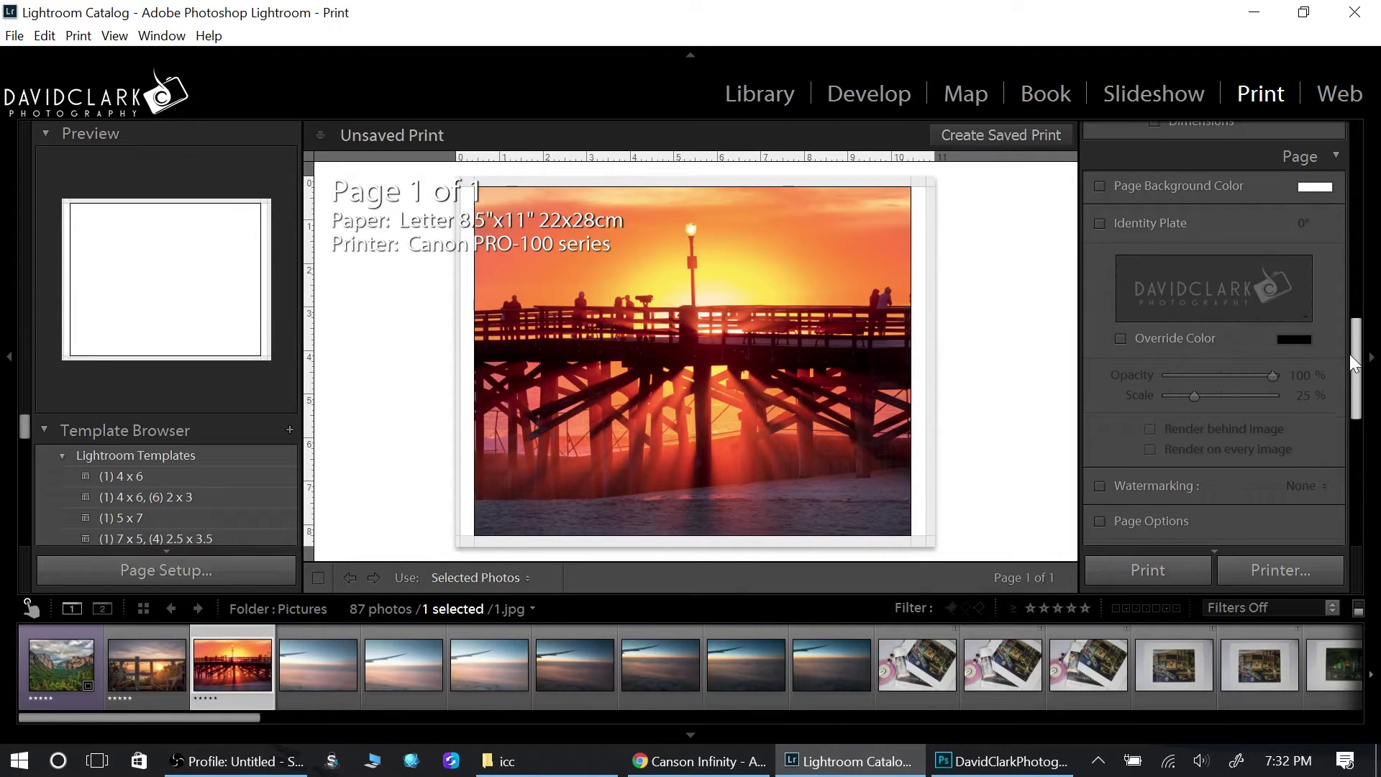
drag(1354, 363, 1354, 366)
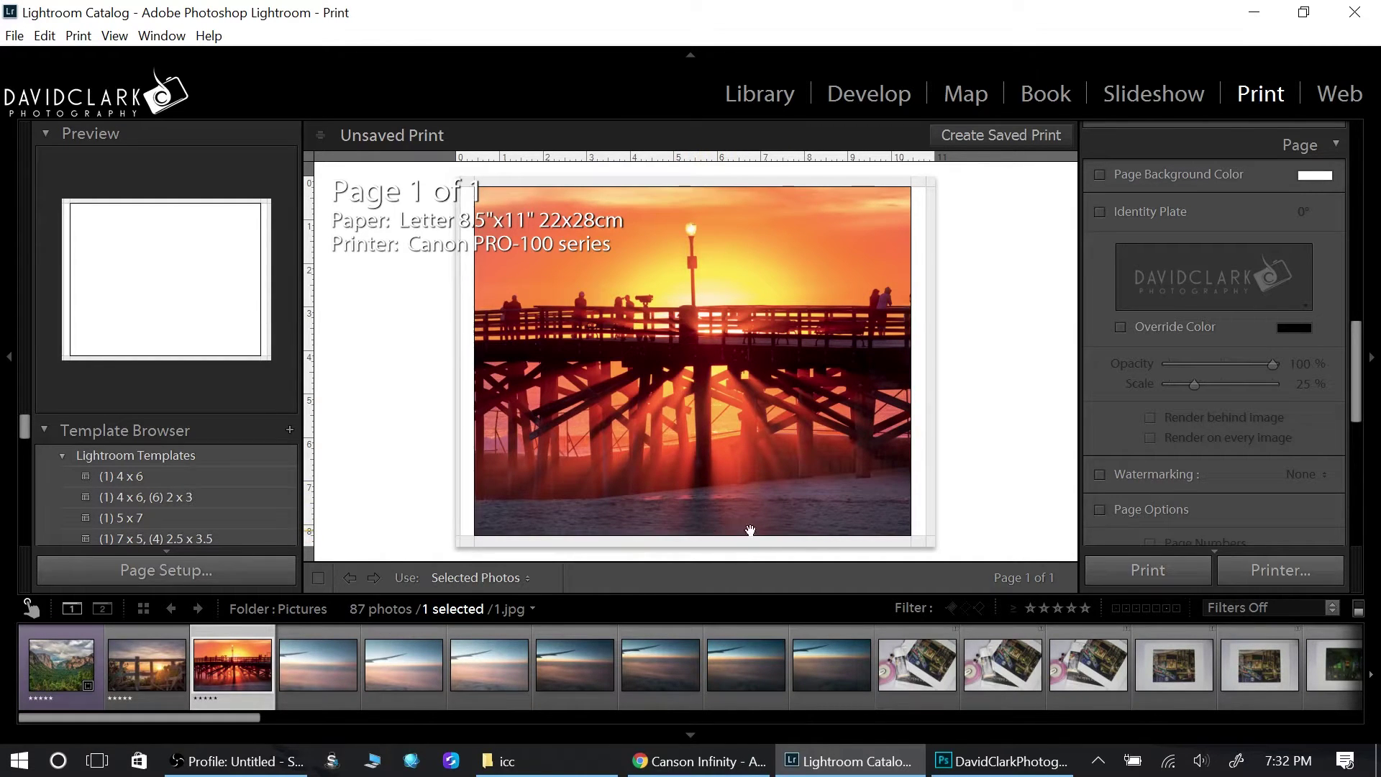
scroll(1354, 348, down, 1)
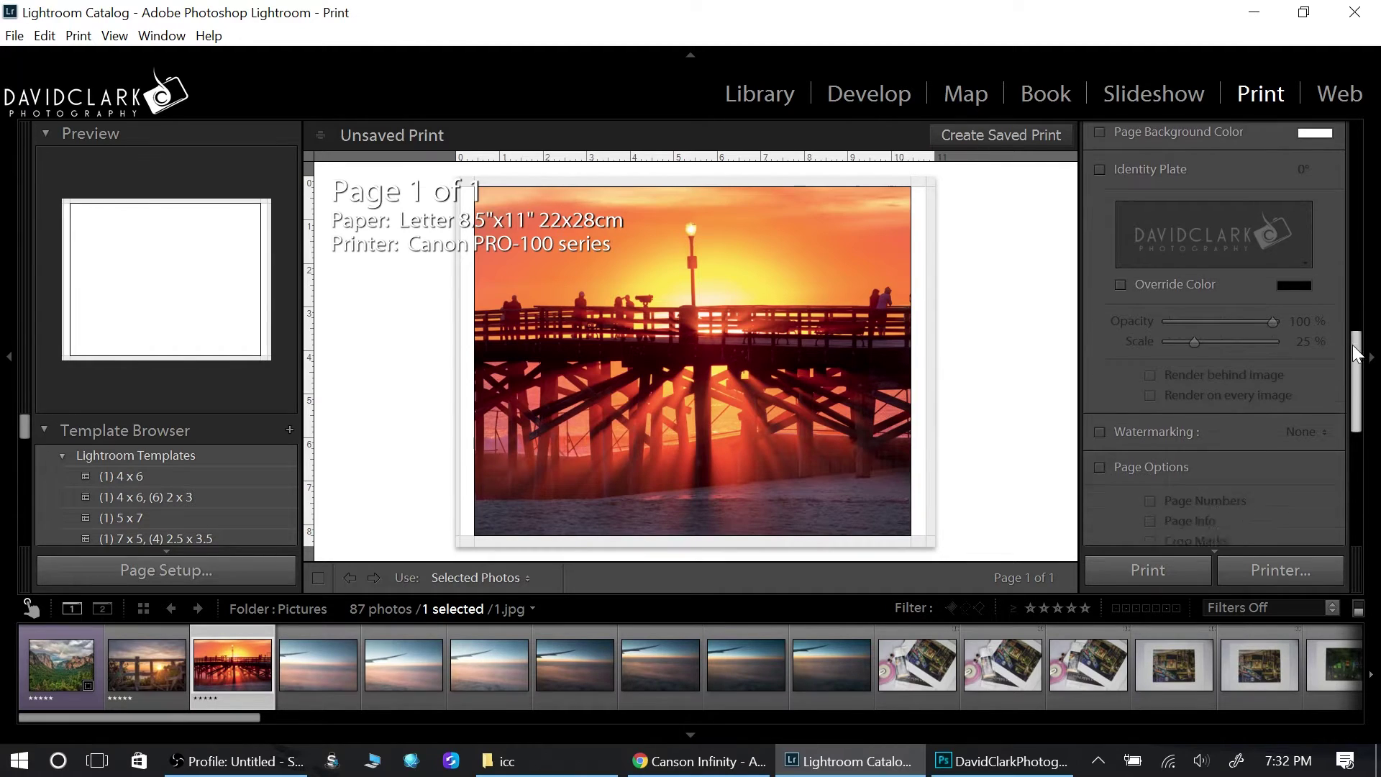
drag(1356, 353, 1328, 424)
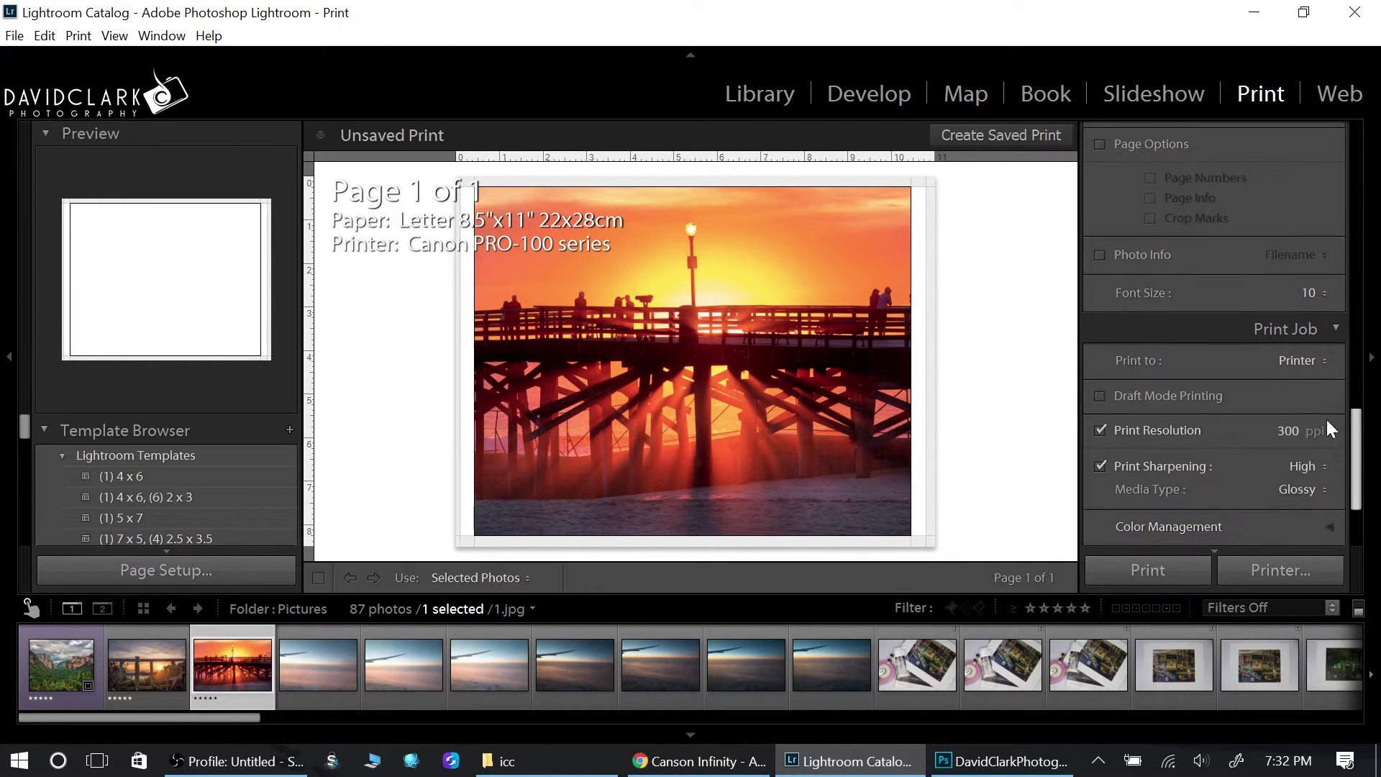
Scroll the right panel down to Print Job Color Management and bring up the Profile list
scroll(1326, 420, down, 2)
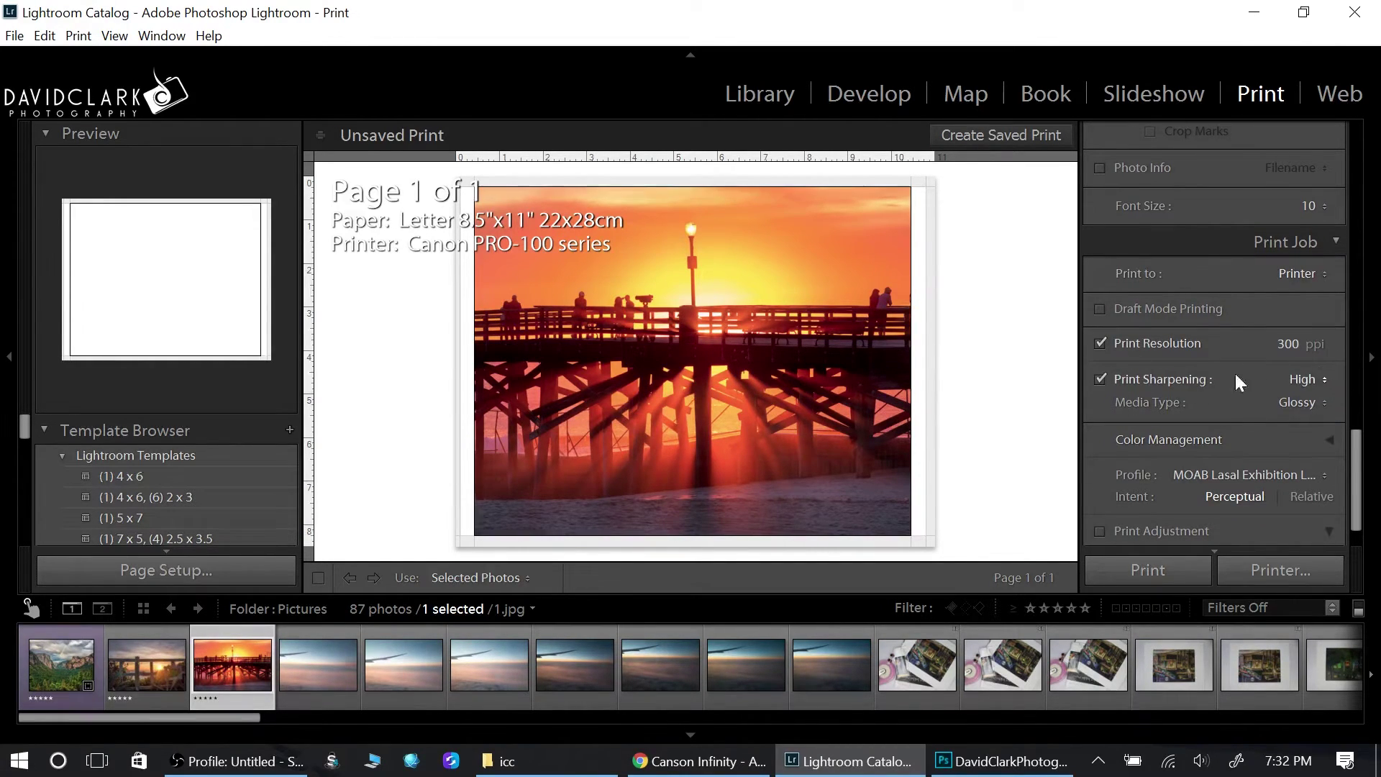
scroll(1356, 443, down, 1)
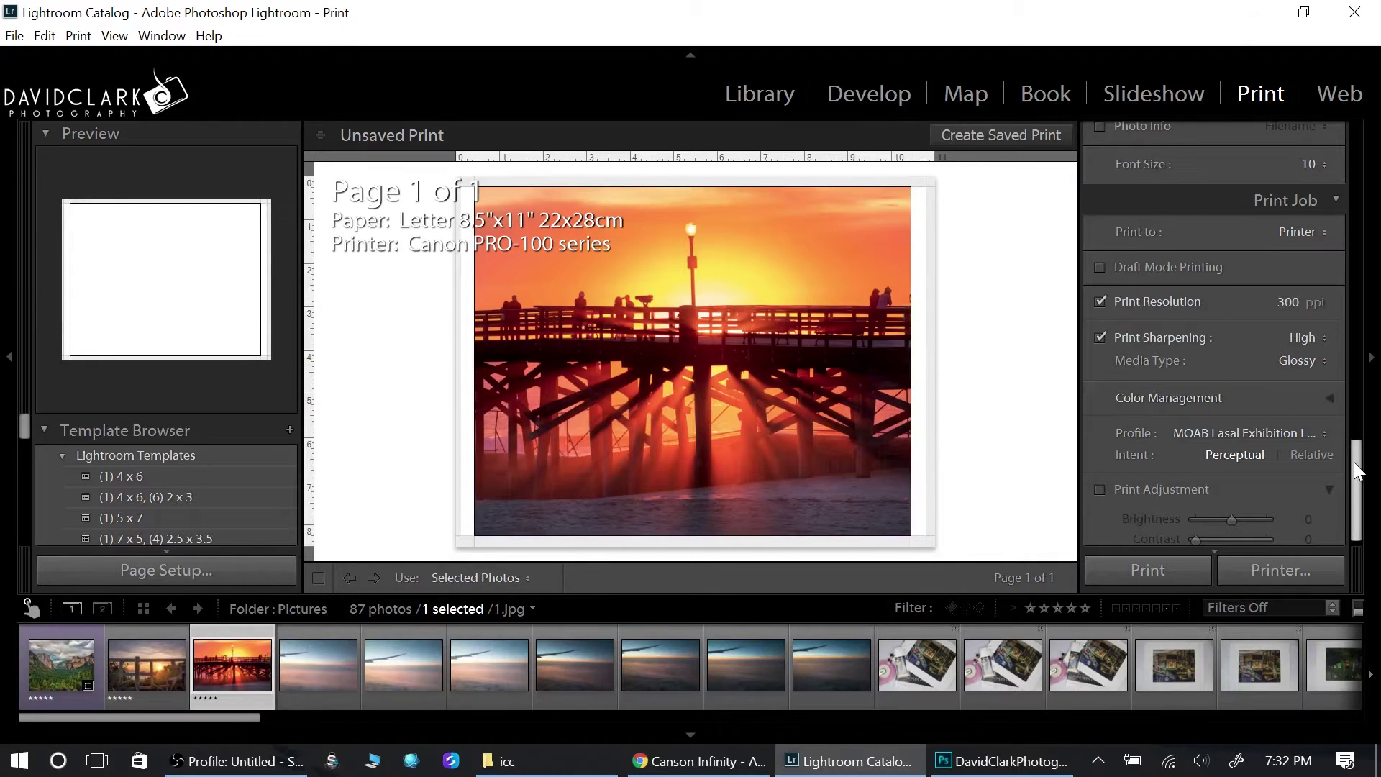
scroll(1354, 462, down, 1)
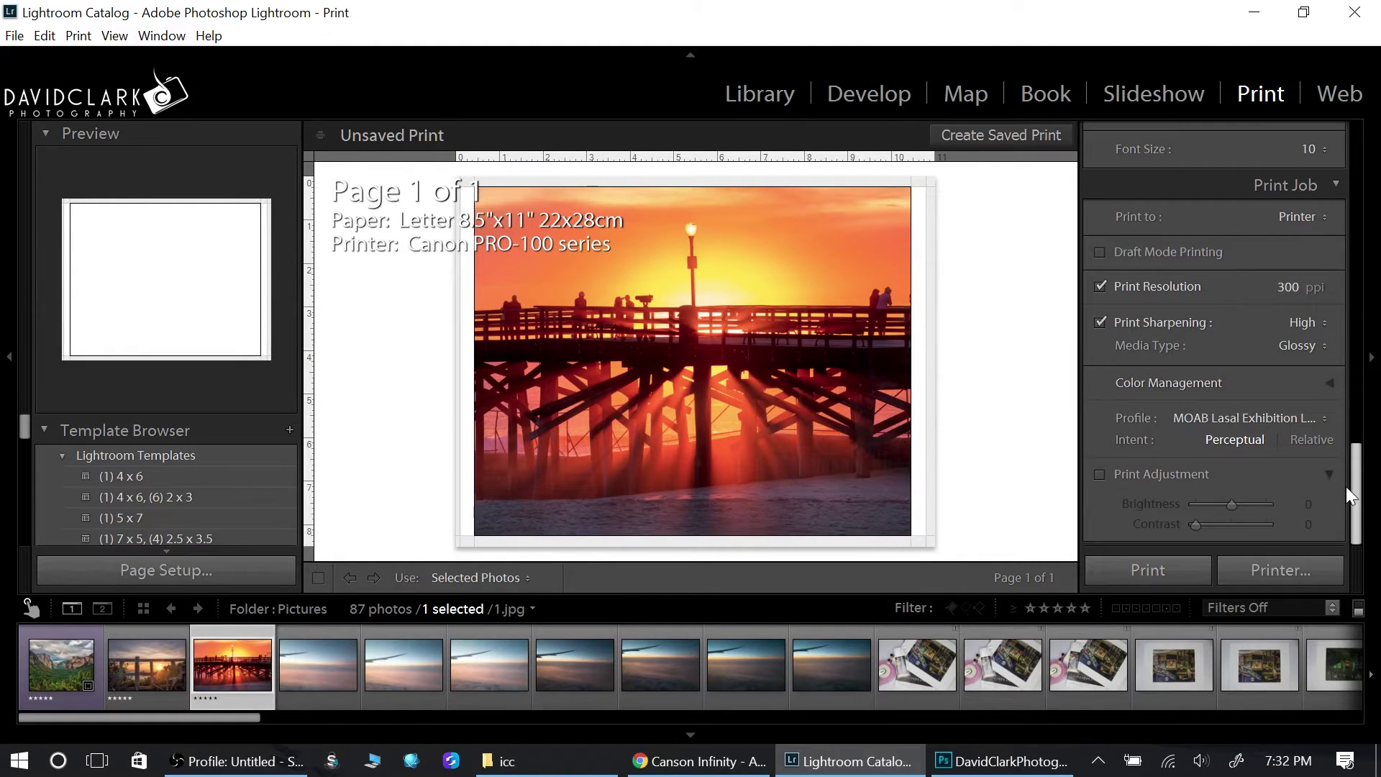
click(1301, 419)
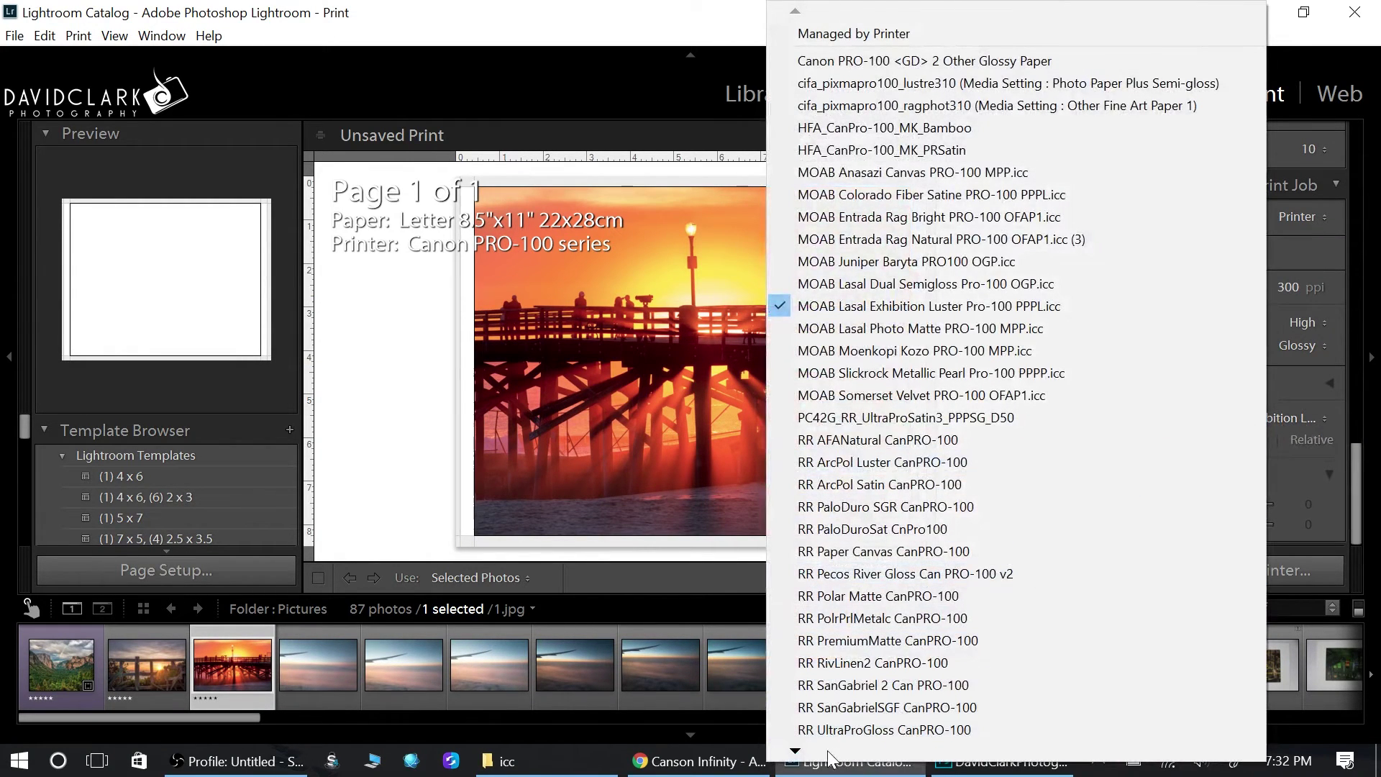
Choose the Canon PRO-10 <PMN> 2 Photo Paper Pro Premium Matte profile from Other... and confirm
mouse_move(798, 748)
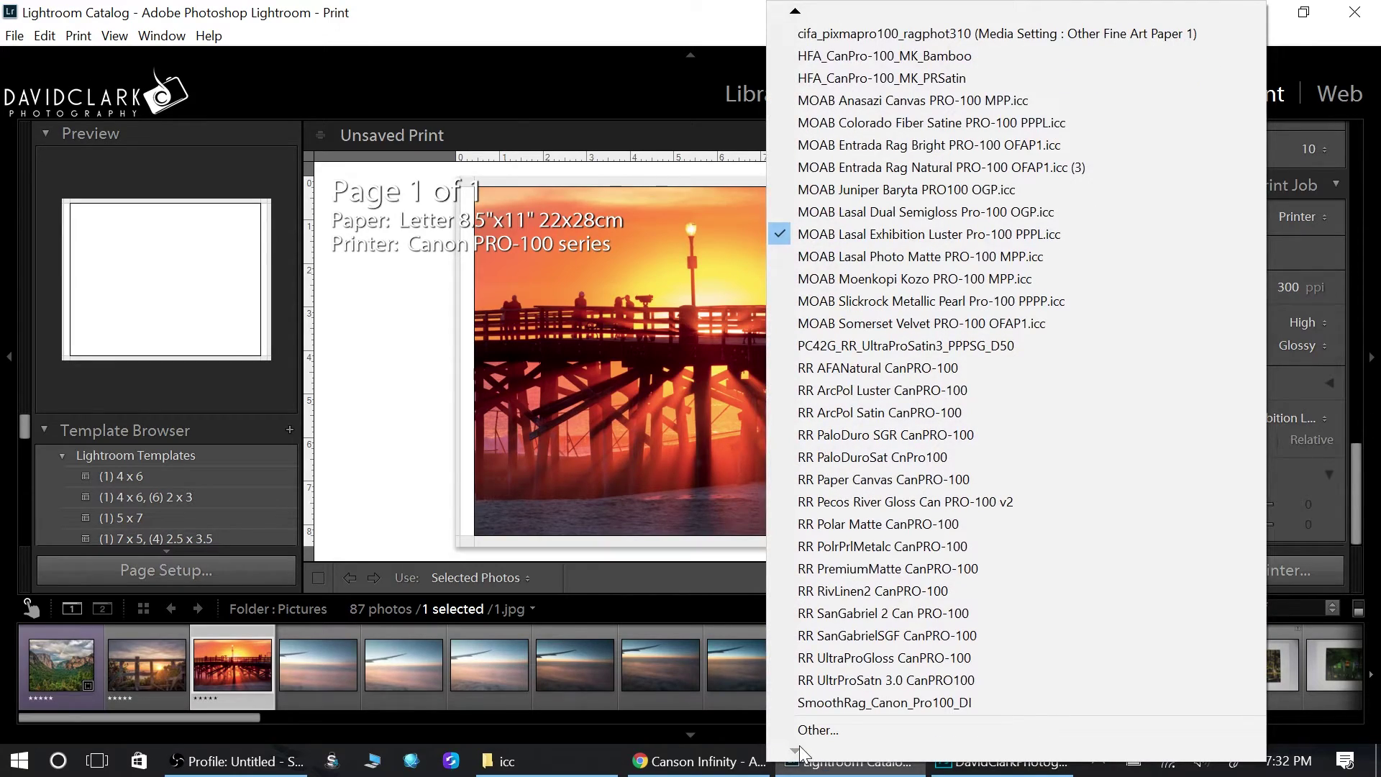
click(814, 727)
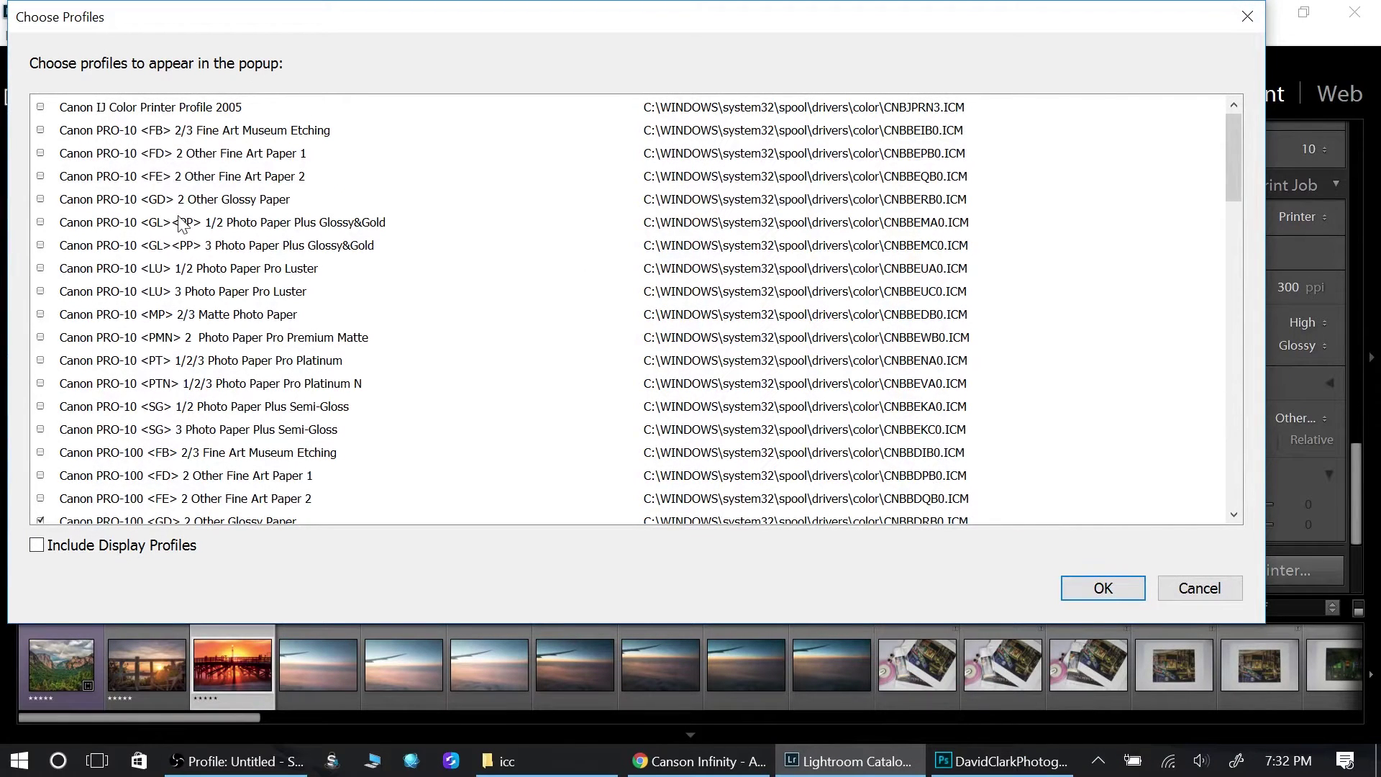
drag(1236, 157, 1227, 181)
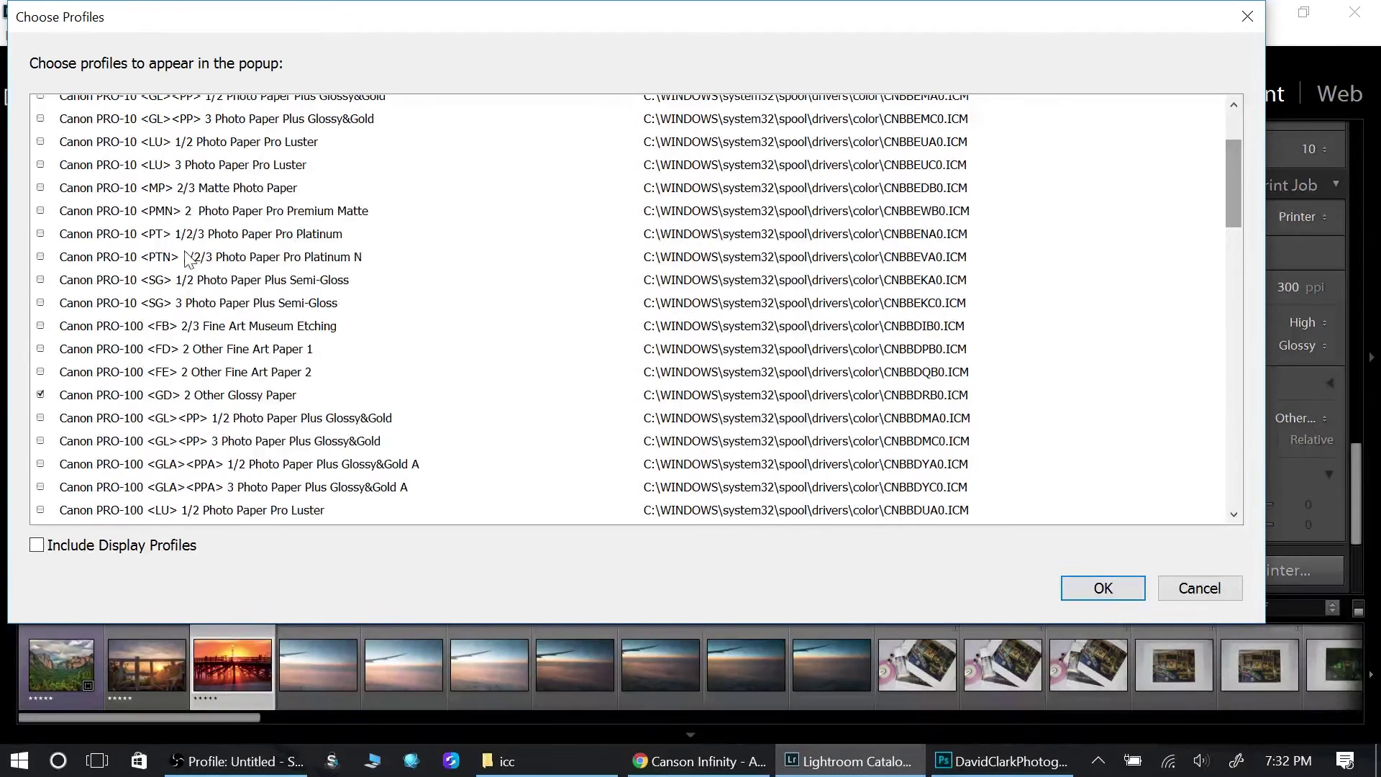
click(220, 210)
click(1128, 588)
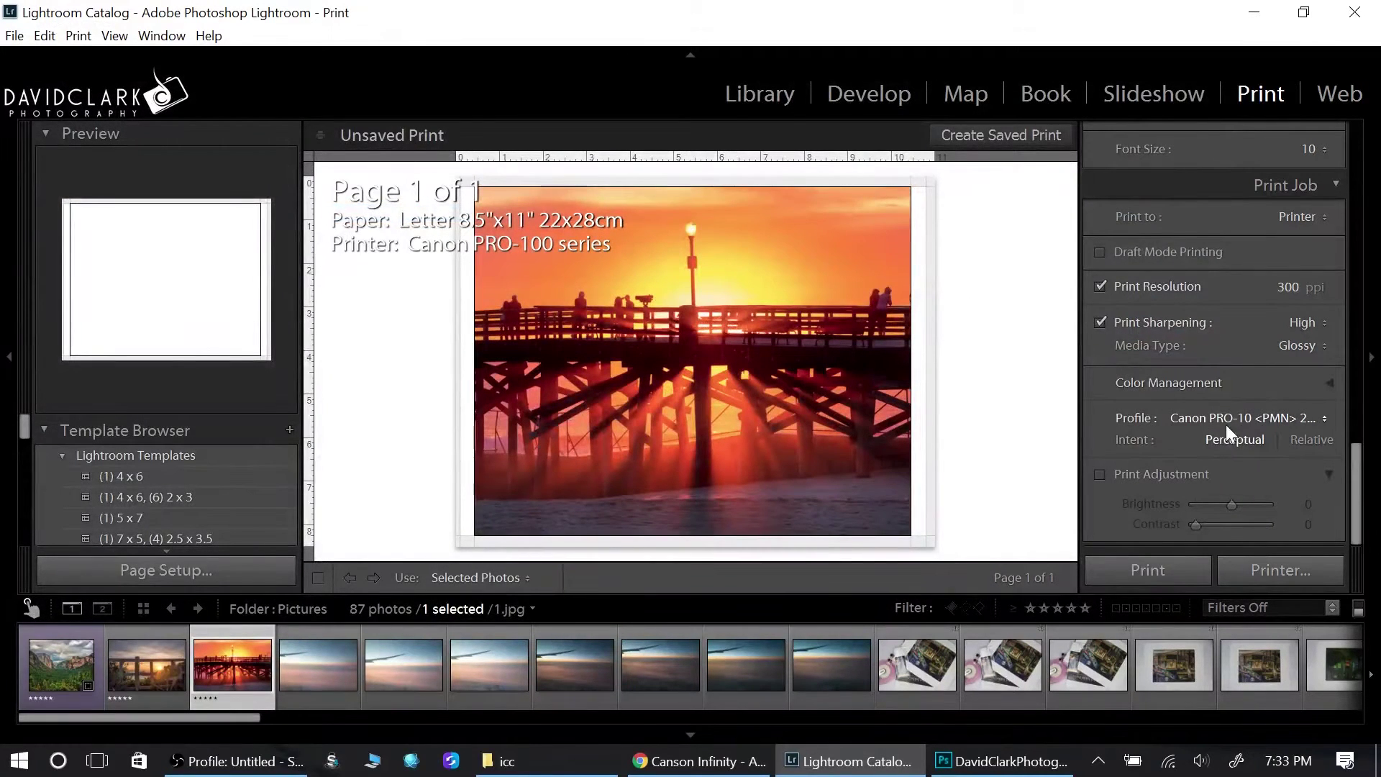
Set the Media Type to Matte and keep the rendering intent at Perceptual
click(1323, 347)
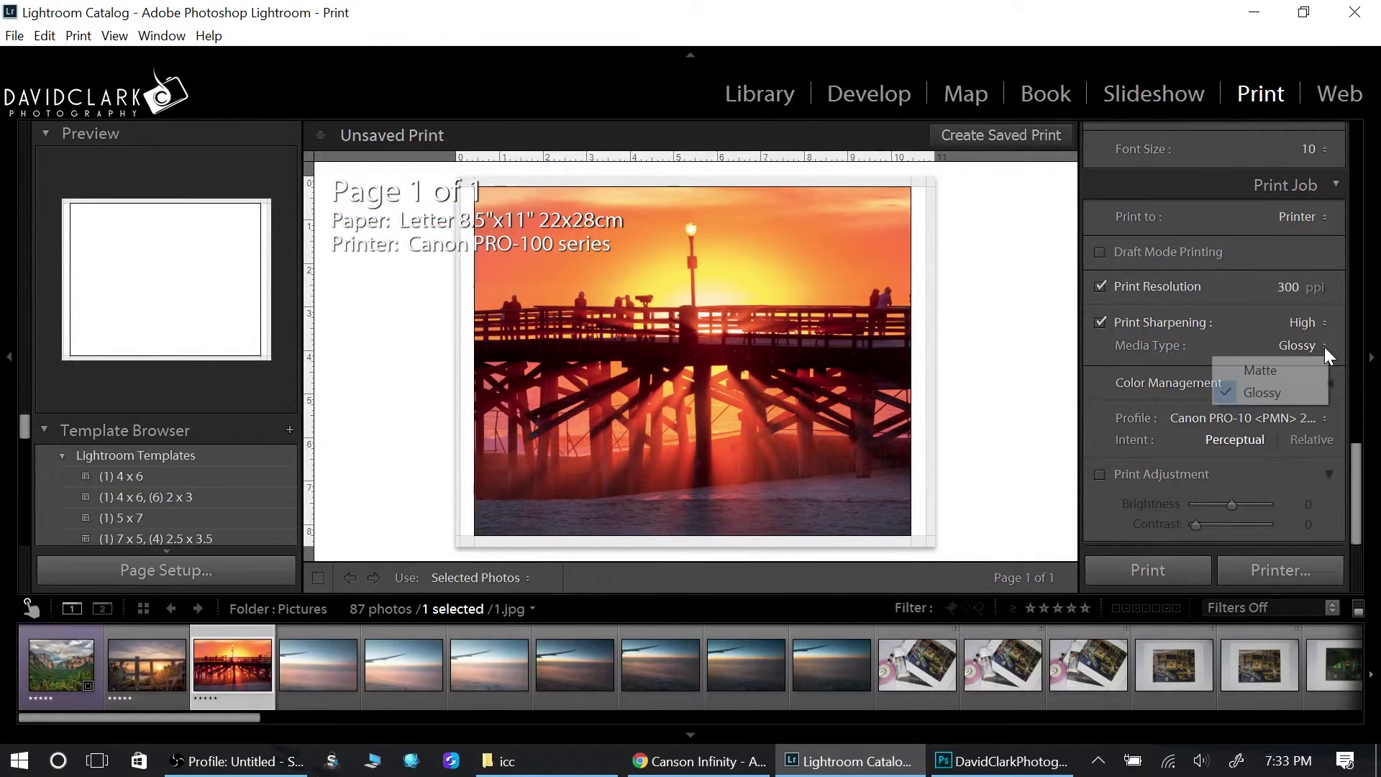
click(1270, 372)
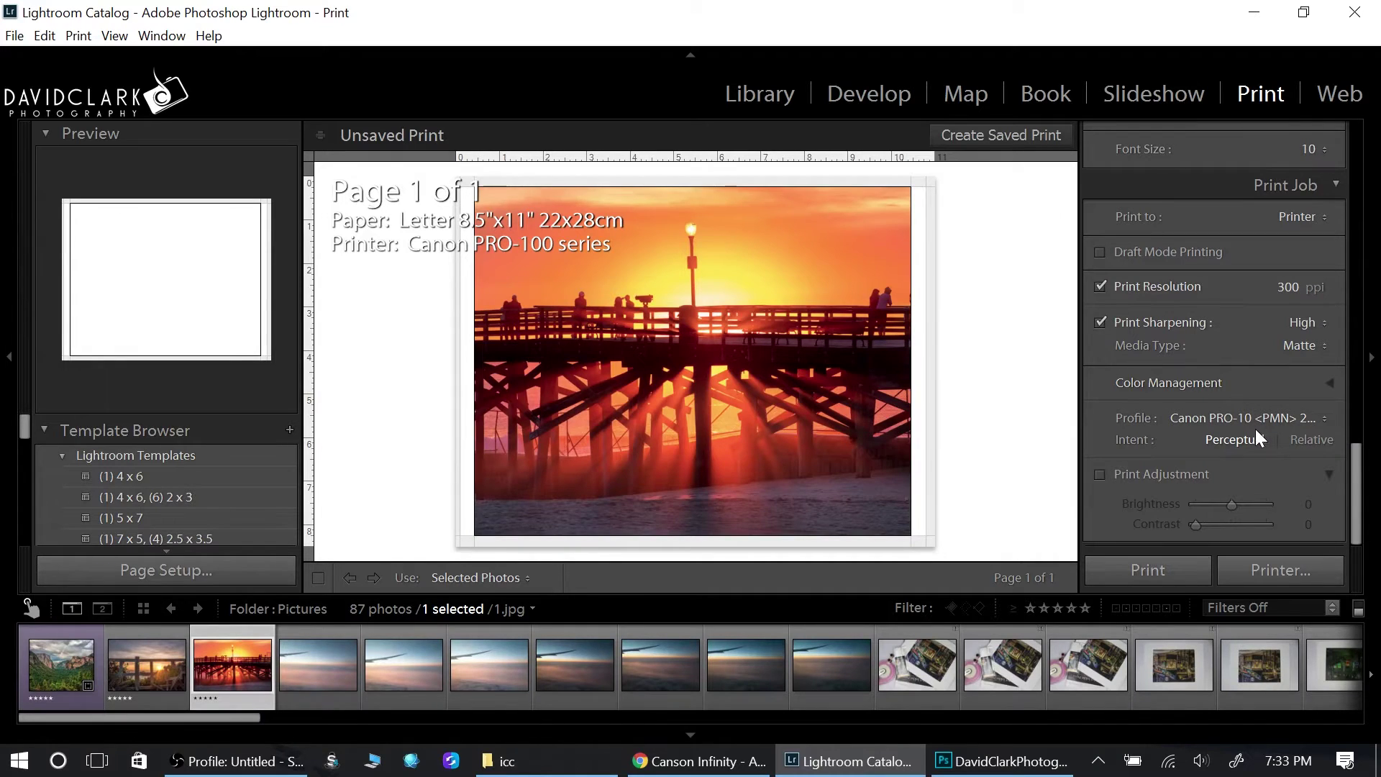
click(1236, 443)
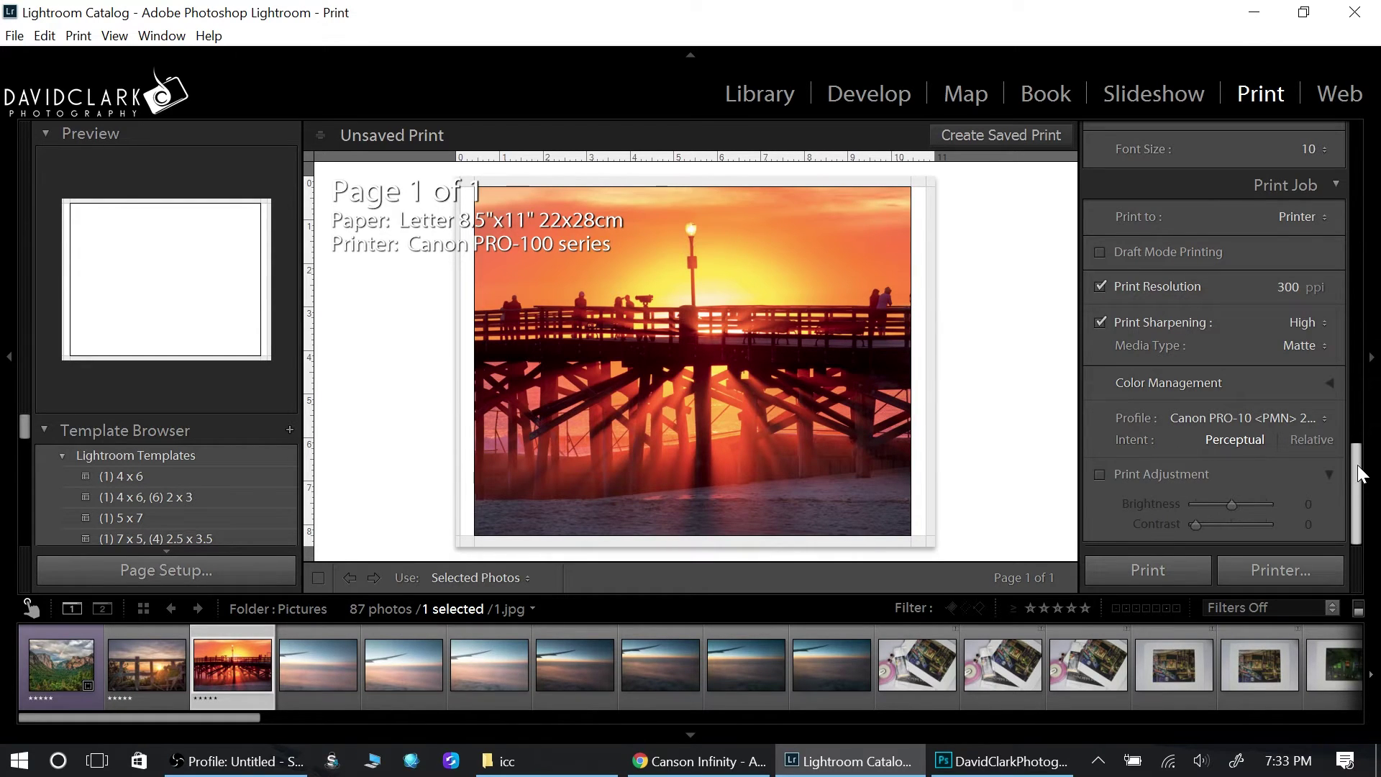
drag(1353, 475, 1352, 463)
scroll(1351, 462, down, 2)
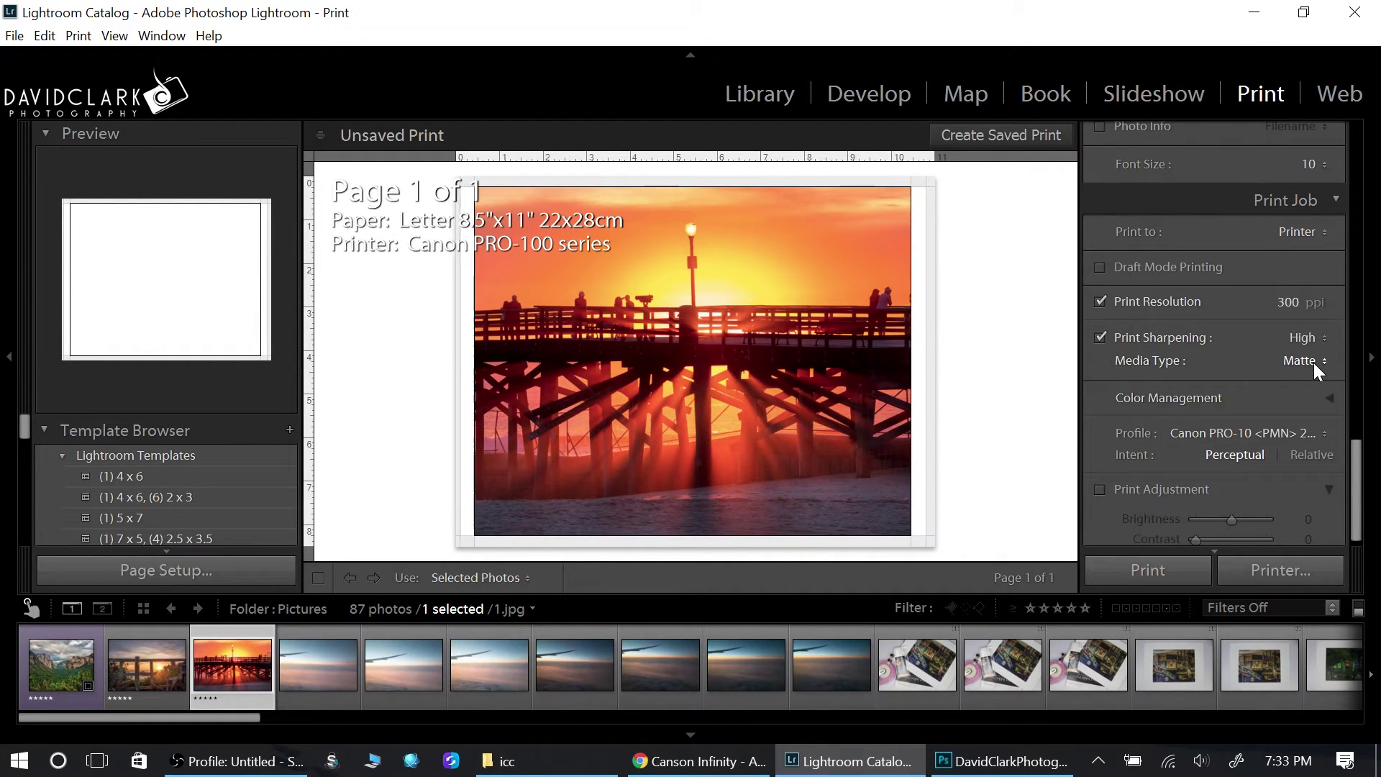
click(1236, 430)
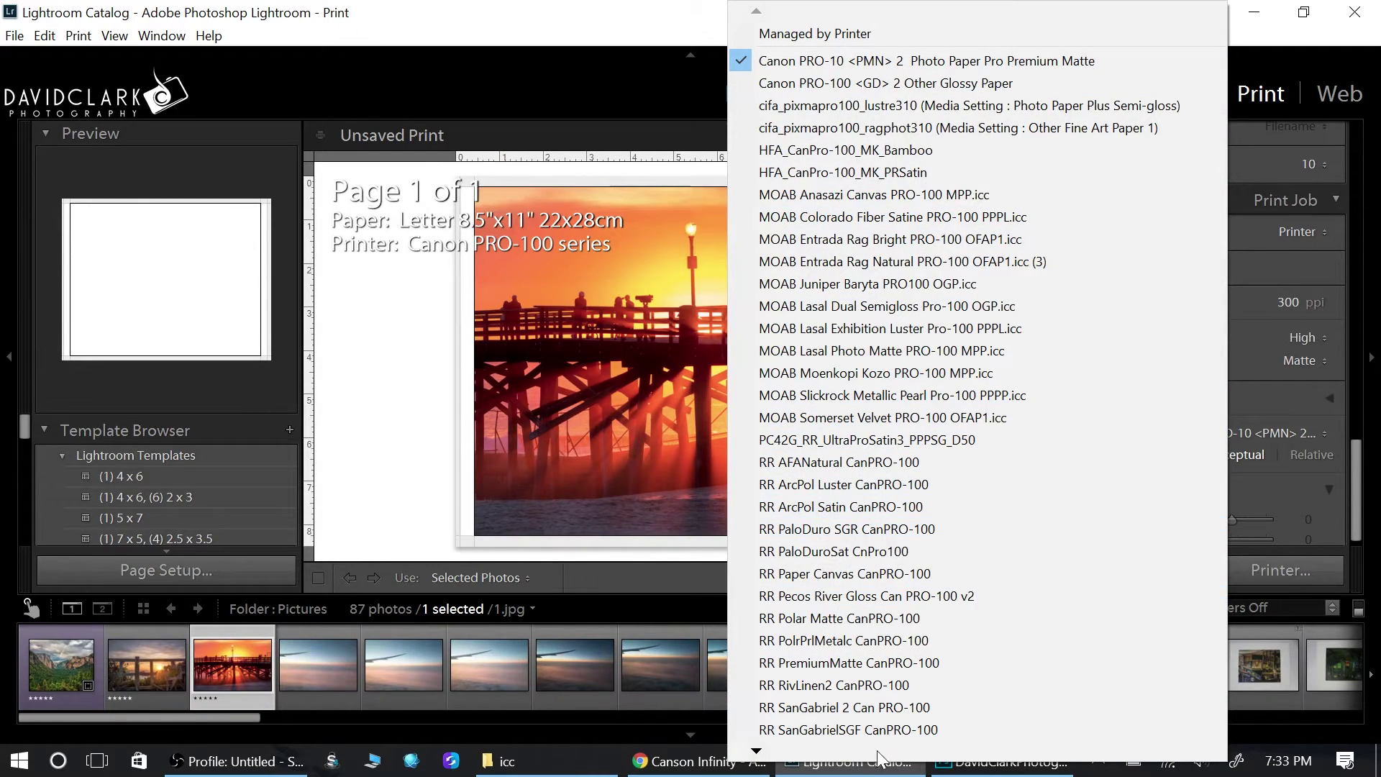
Choose the RR ArcPol Gloss CanPRO-100 profile from Other... and confirm it
mouse_move(813, 751)
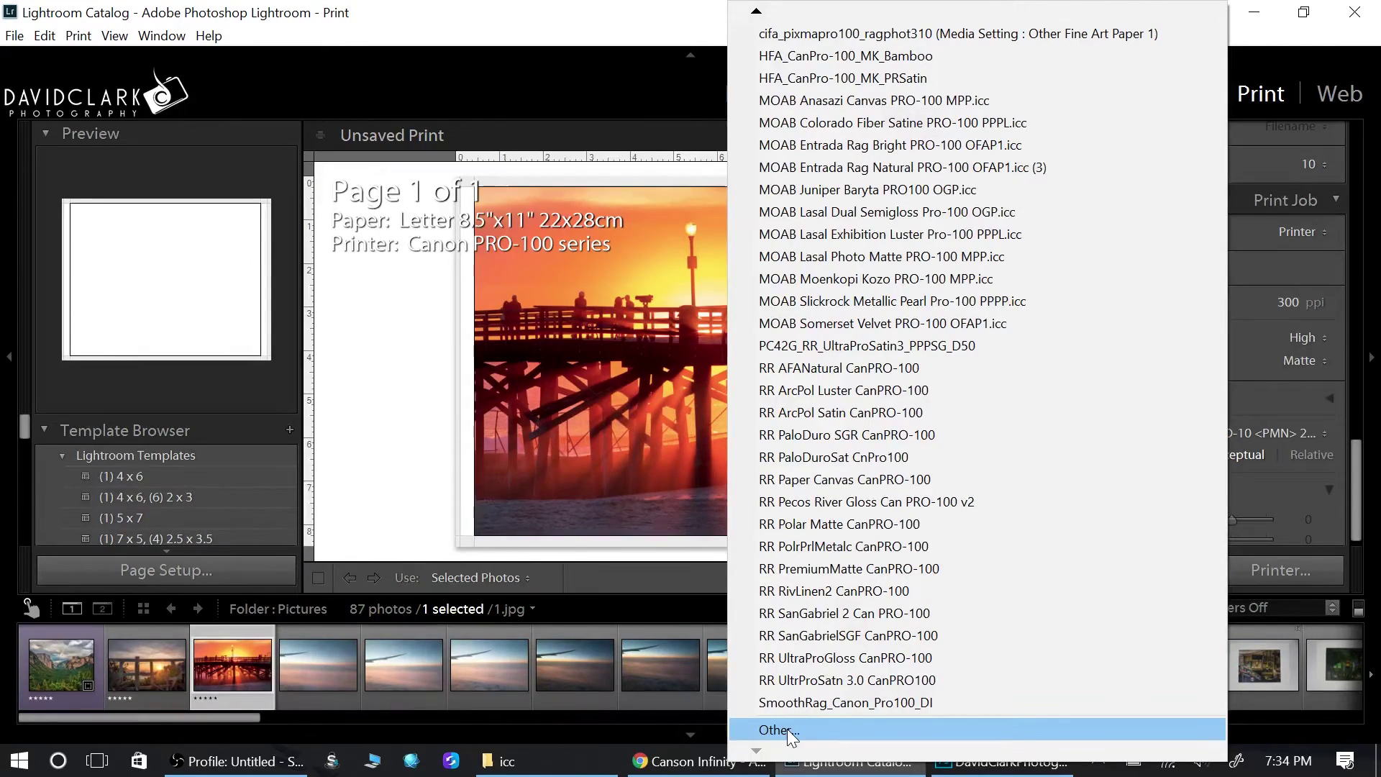
click(787, 728)
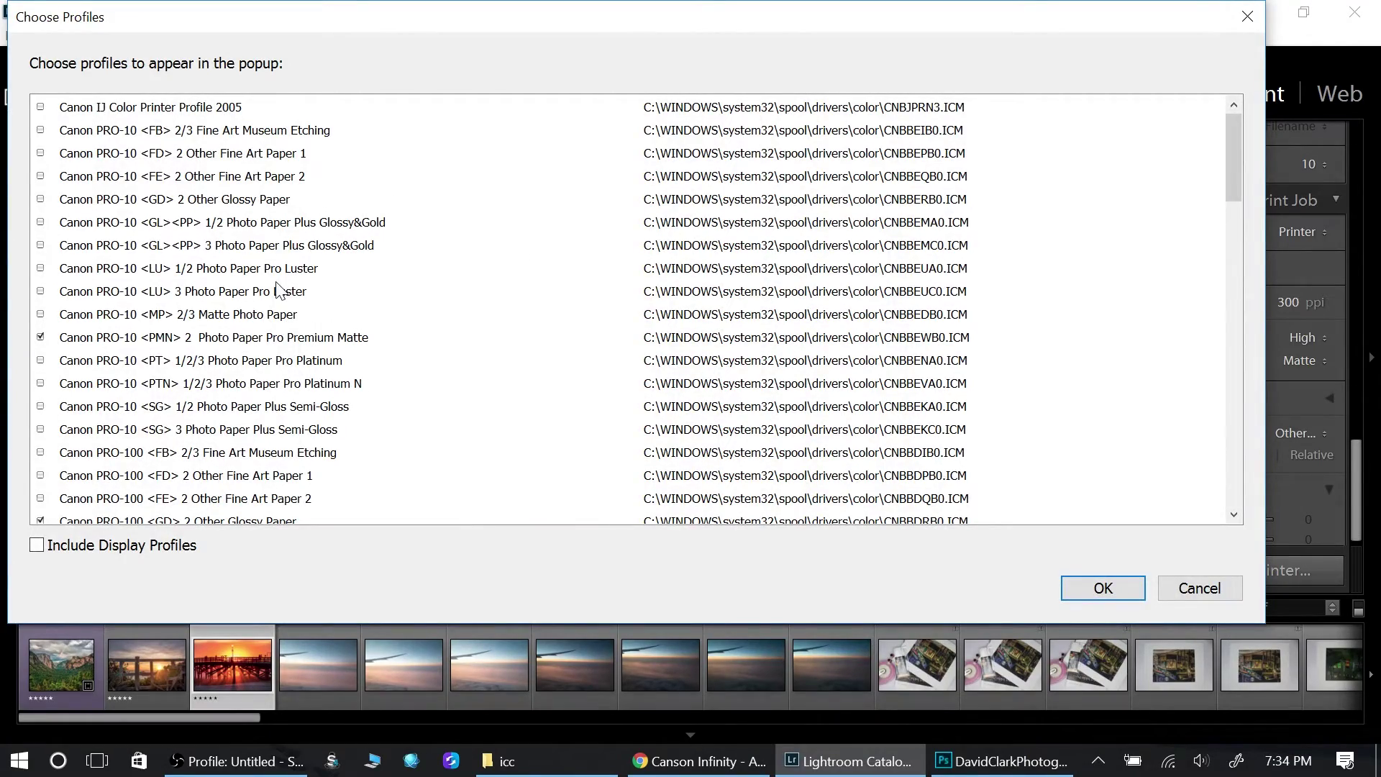
drag(1233, 173, 1232, 425)
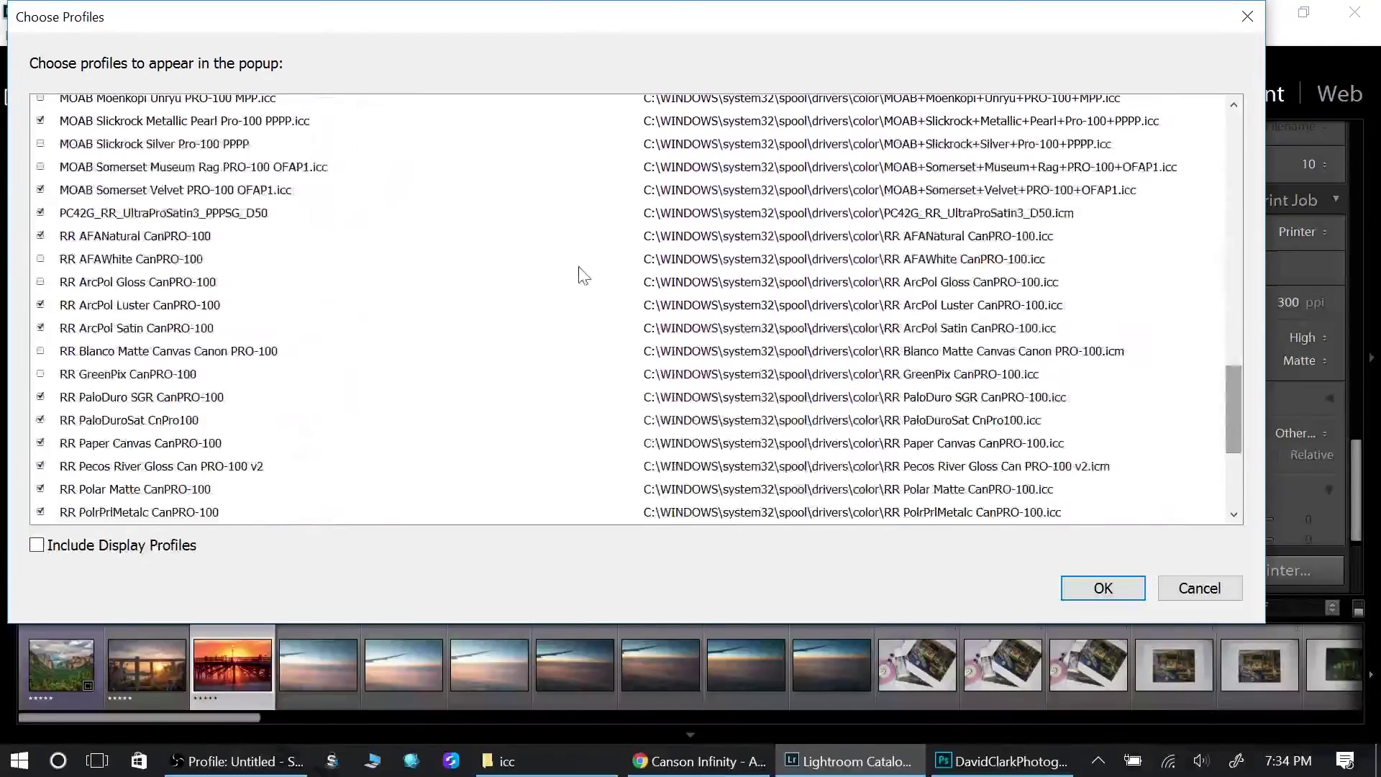
click(128, 288)
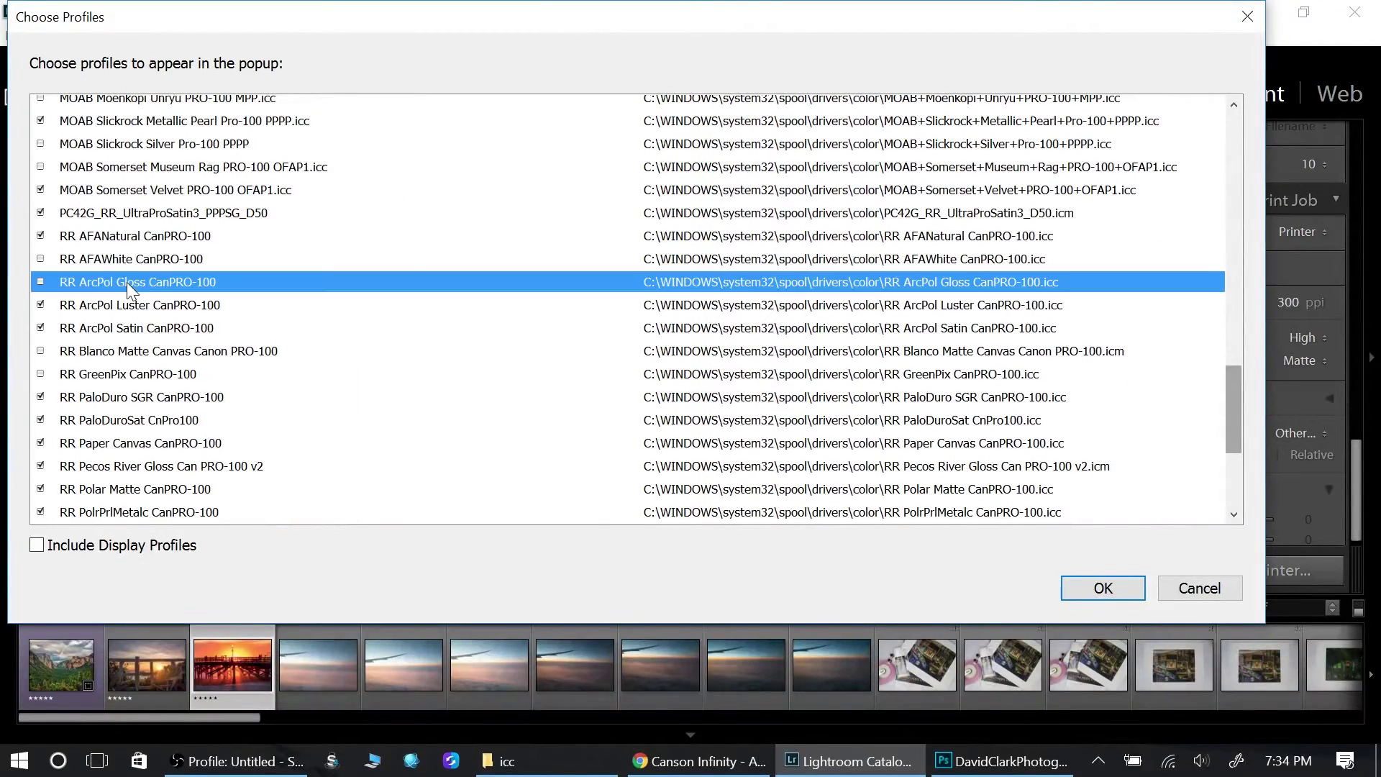
click(1104, 586)
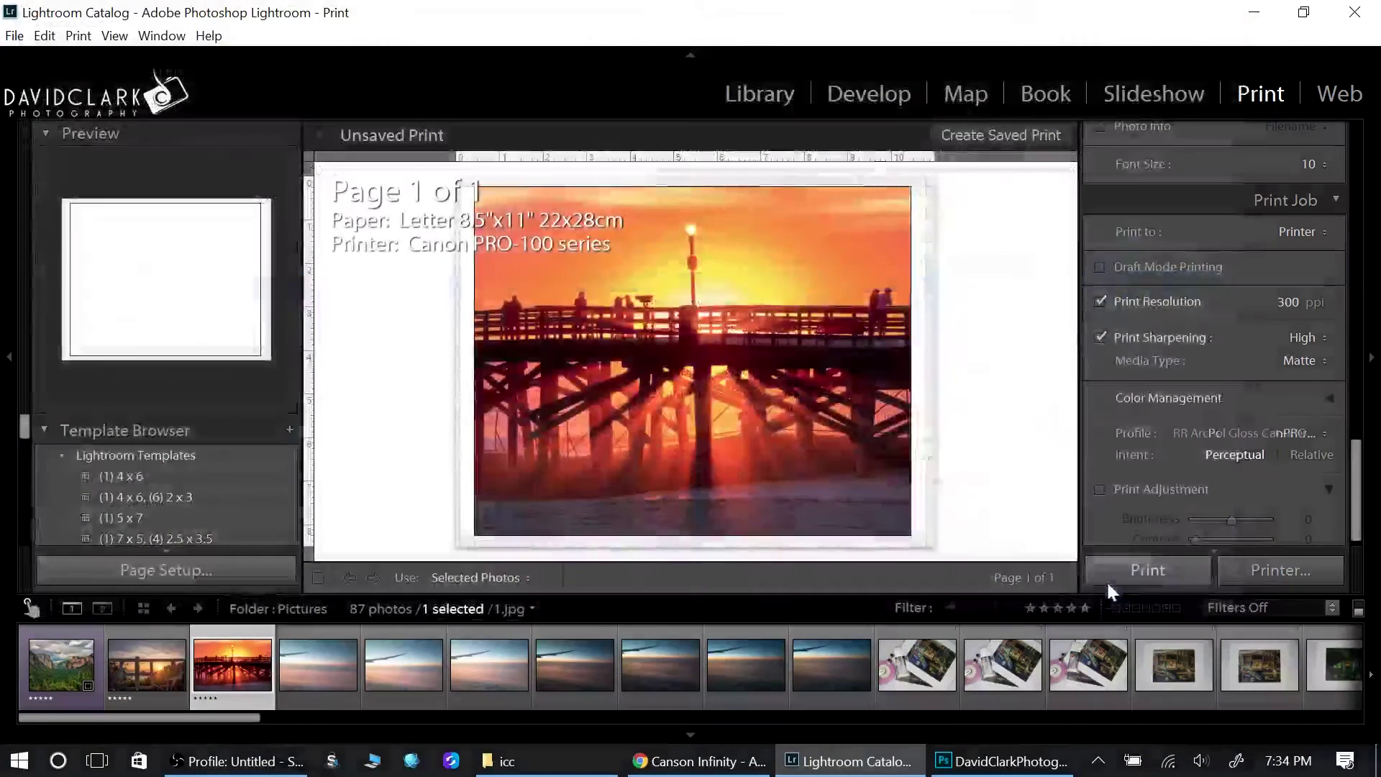
Switch the sharpening Media Type back to Glossy
click(1305, 360)
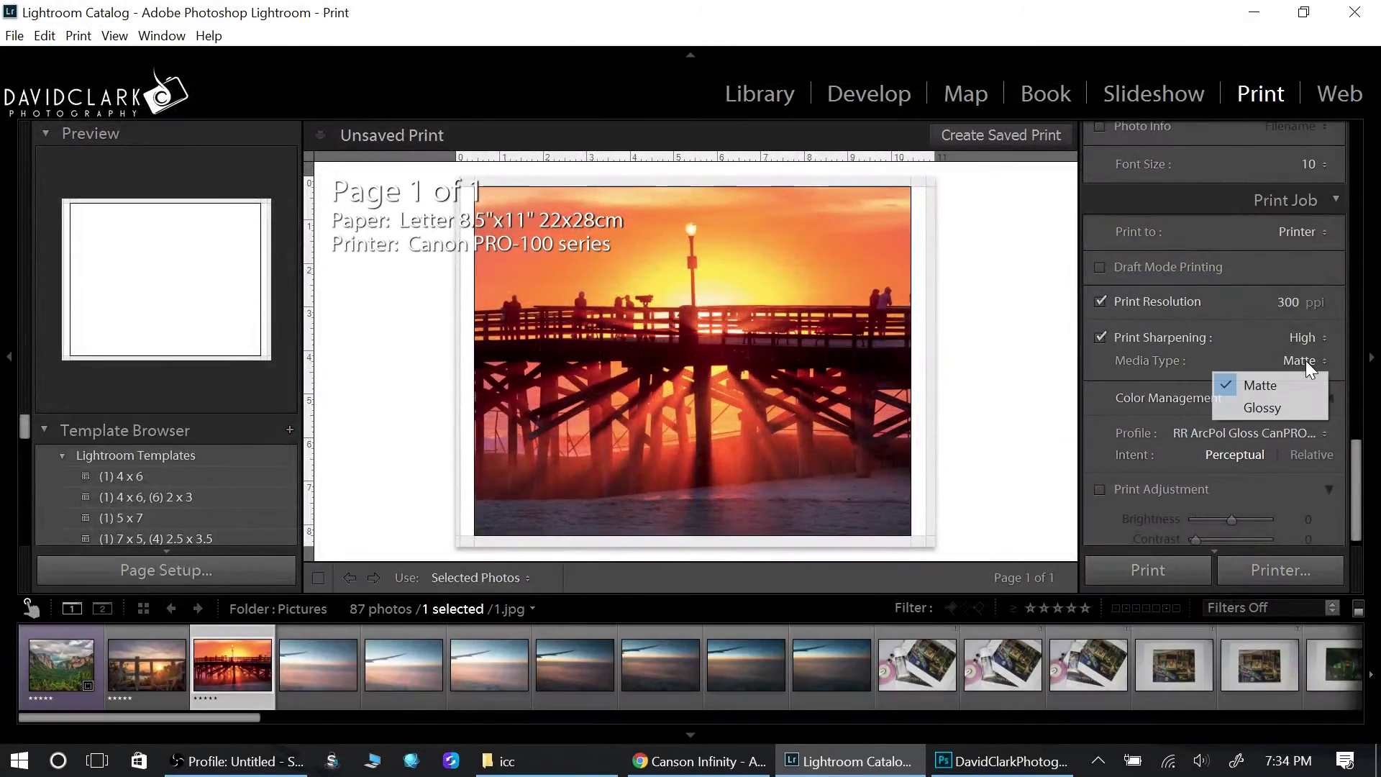
click(1275, 407)
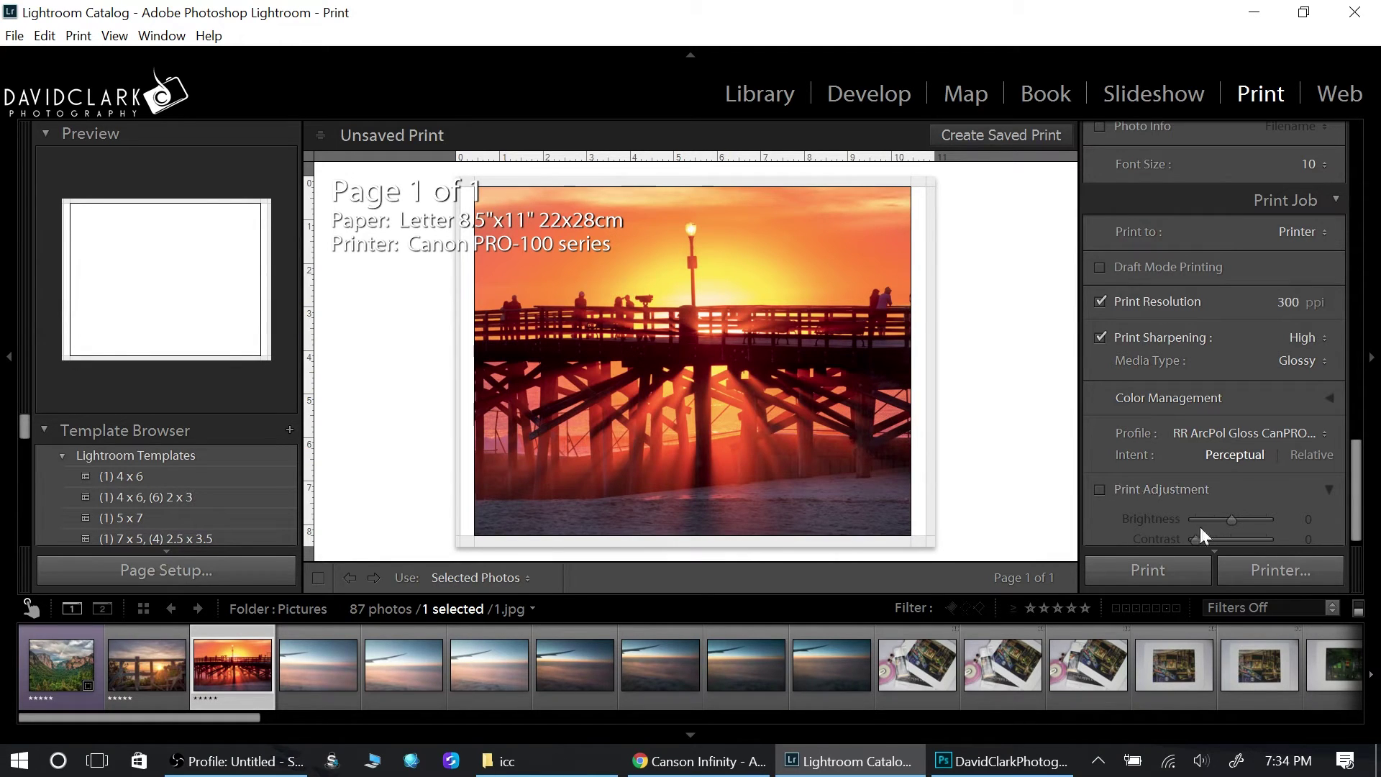
mouse_move(1231, 460)
scroll(1356, 468, down, 1)
drag(1352, 480, 1354, 442)
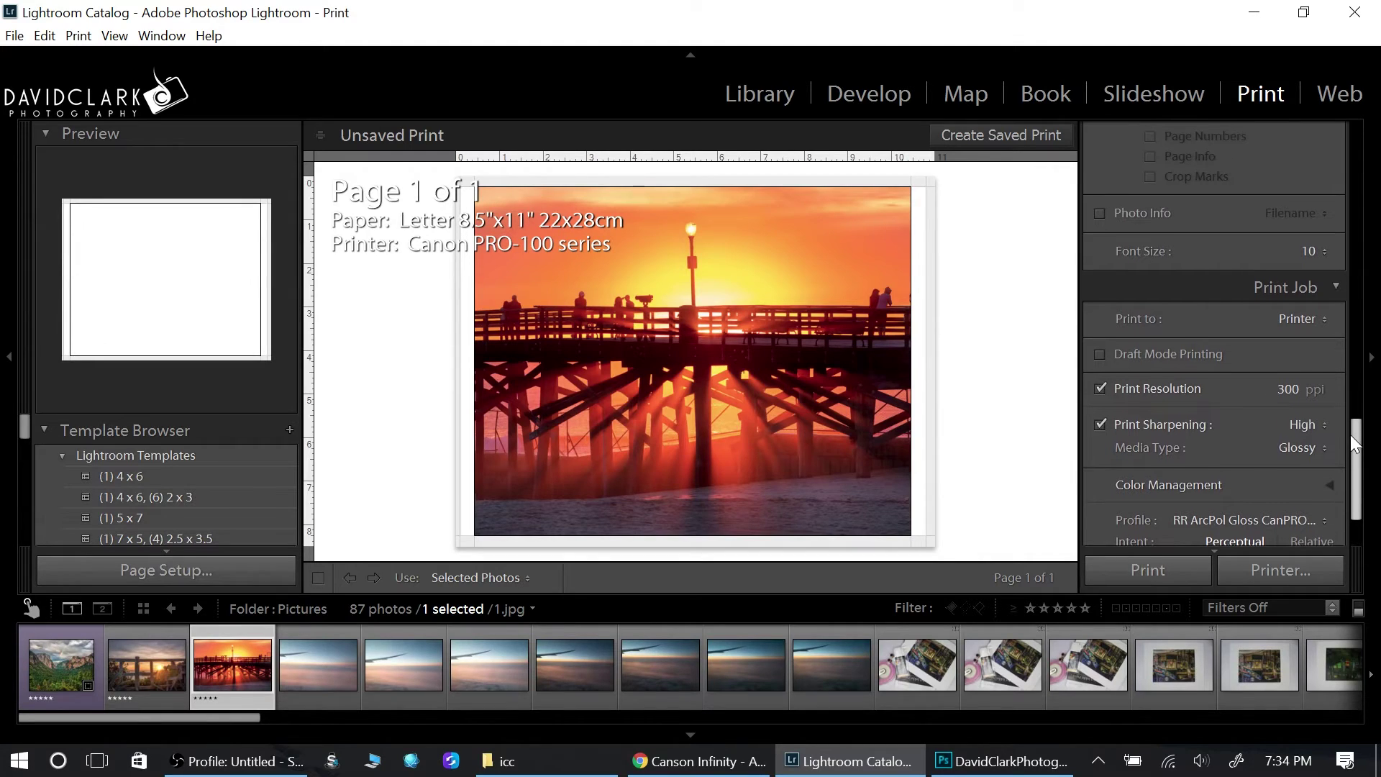
Go through Page Setup to the Canon PRO-100 series driver Properties
click(167, 572)
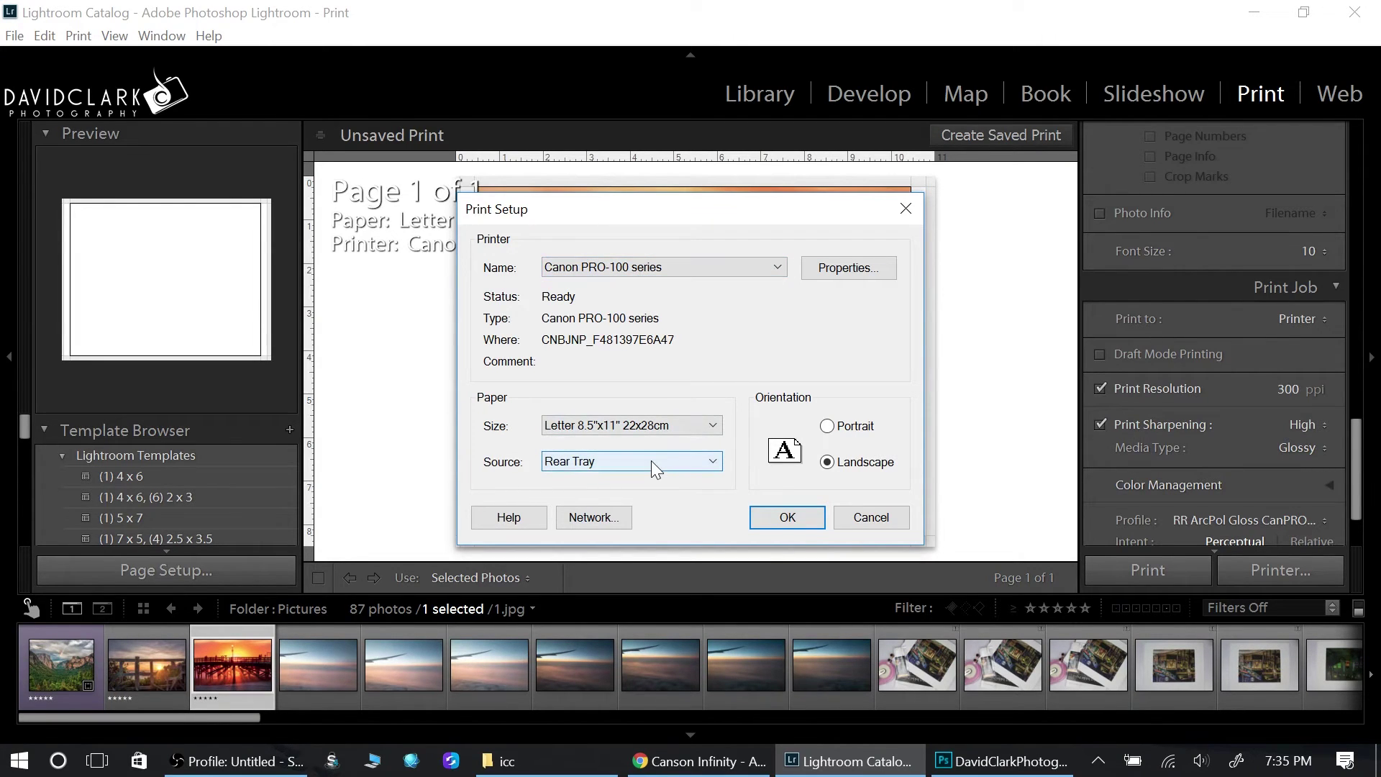
click(852, 271)
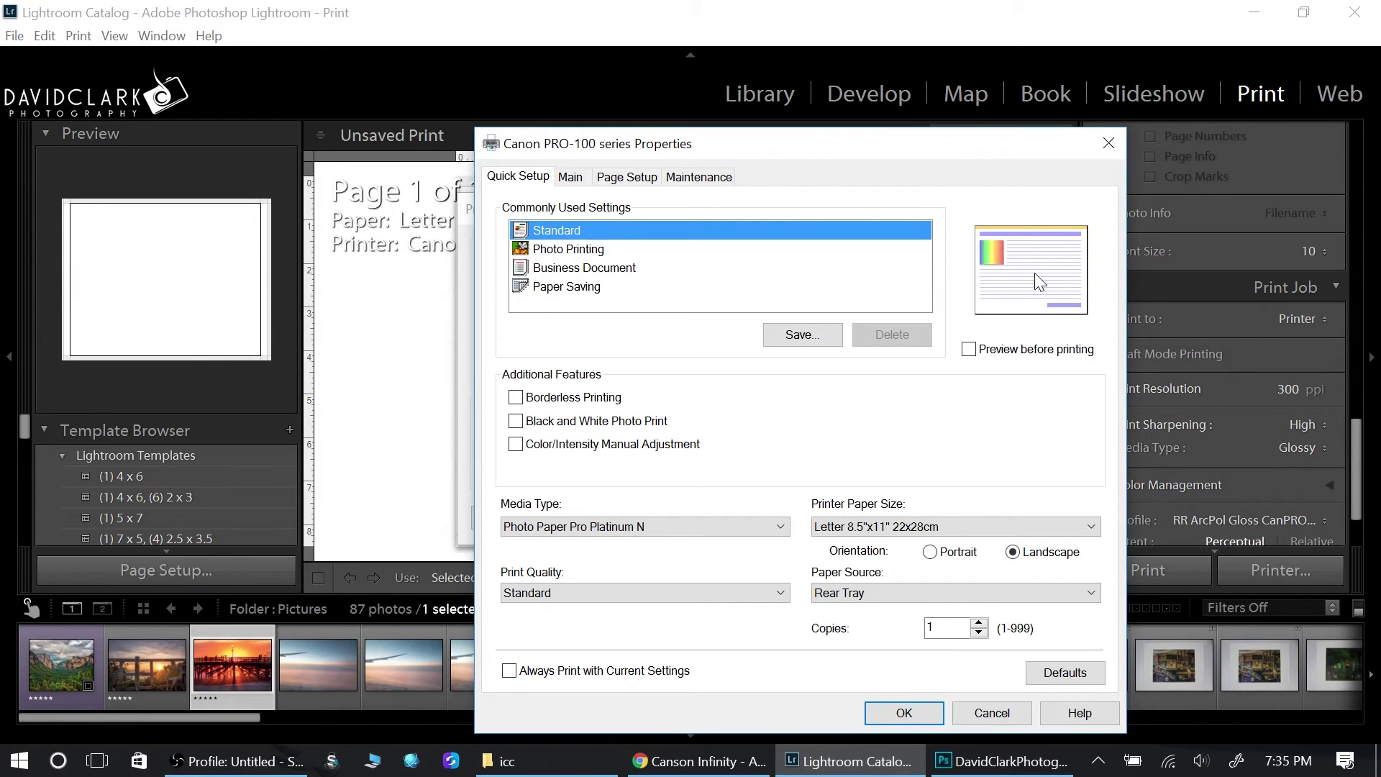
Choose Photo Printing, borderless off, Letter 8.5"x11" paper, High quality, and manual colour adjustment
click(559, 249)
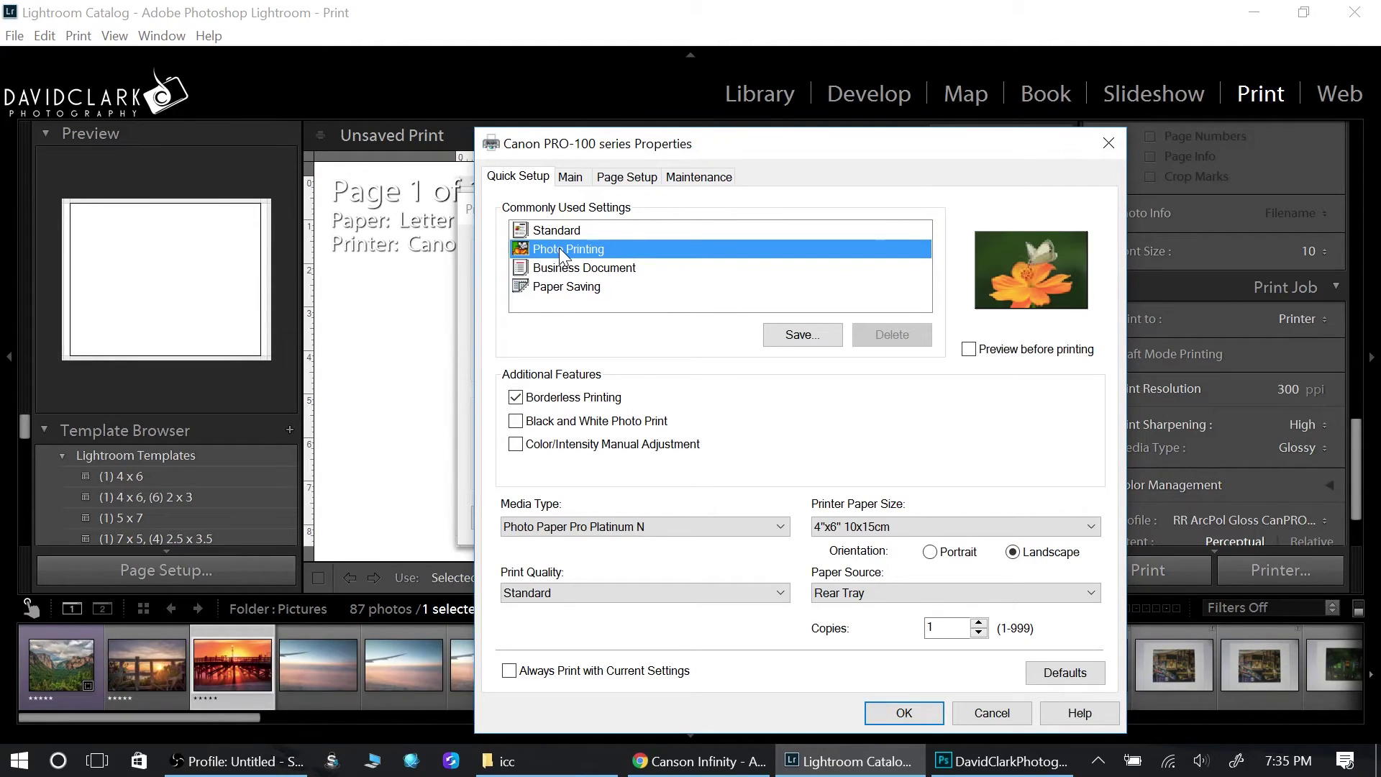
click(518, 399)
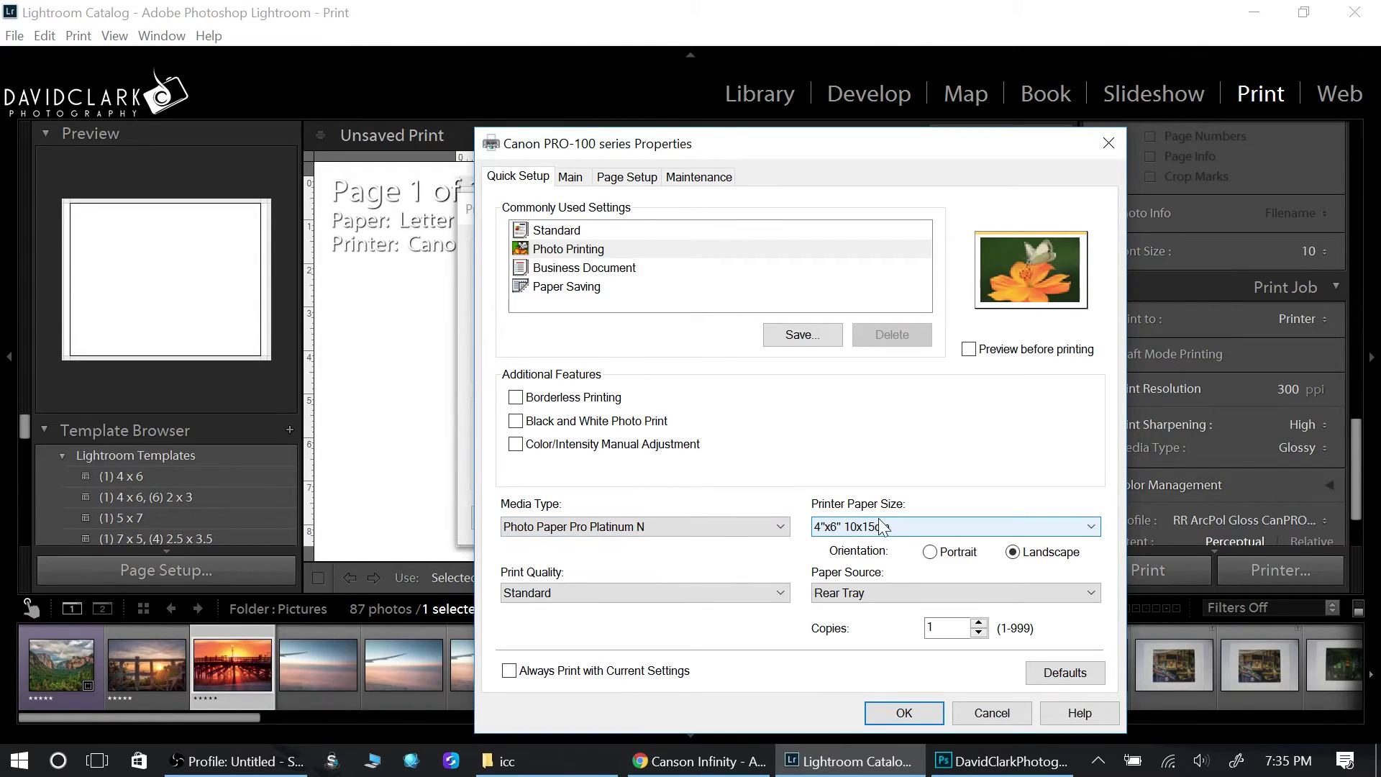
click(933, 534)
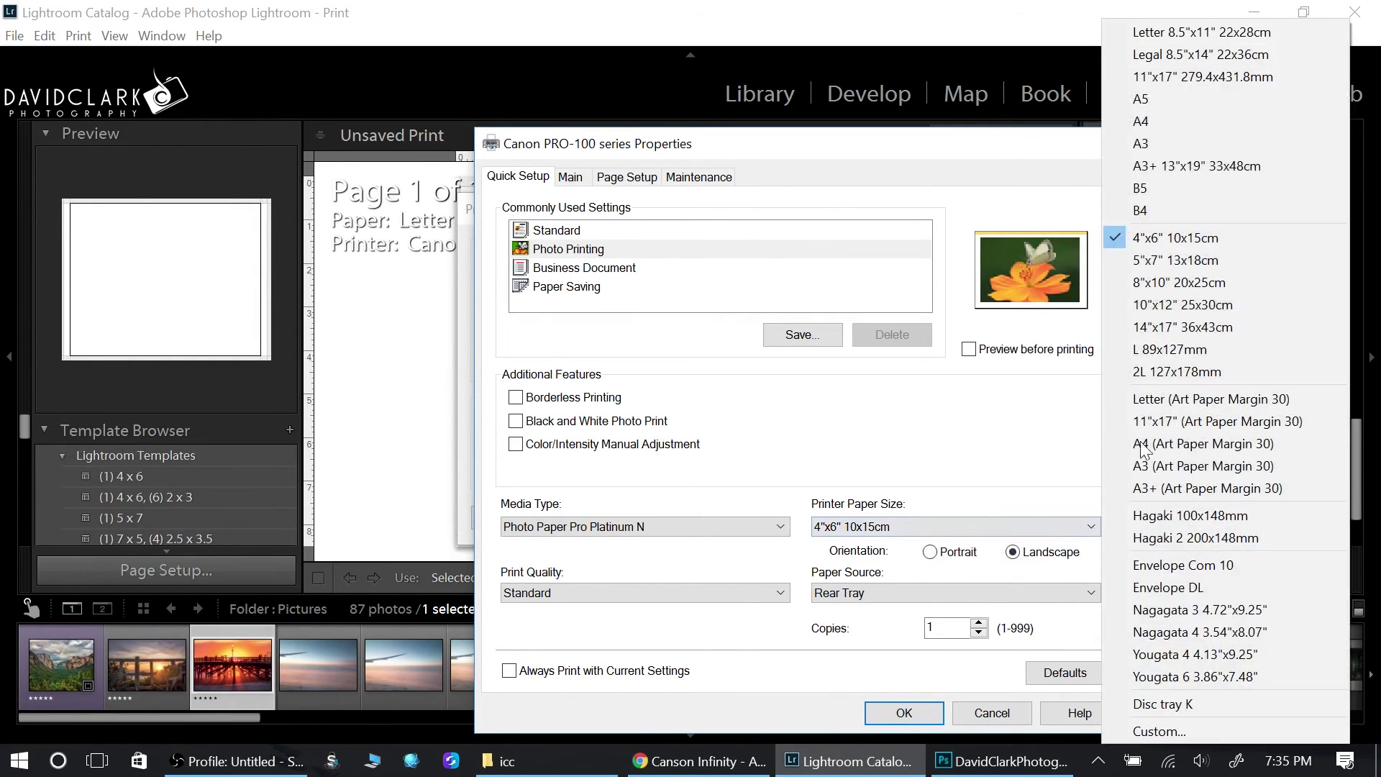
click(1253, 37)
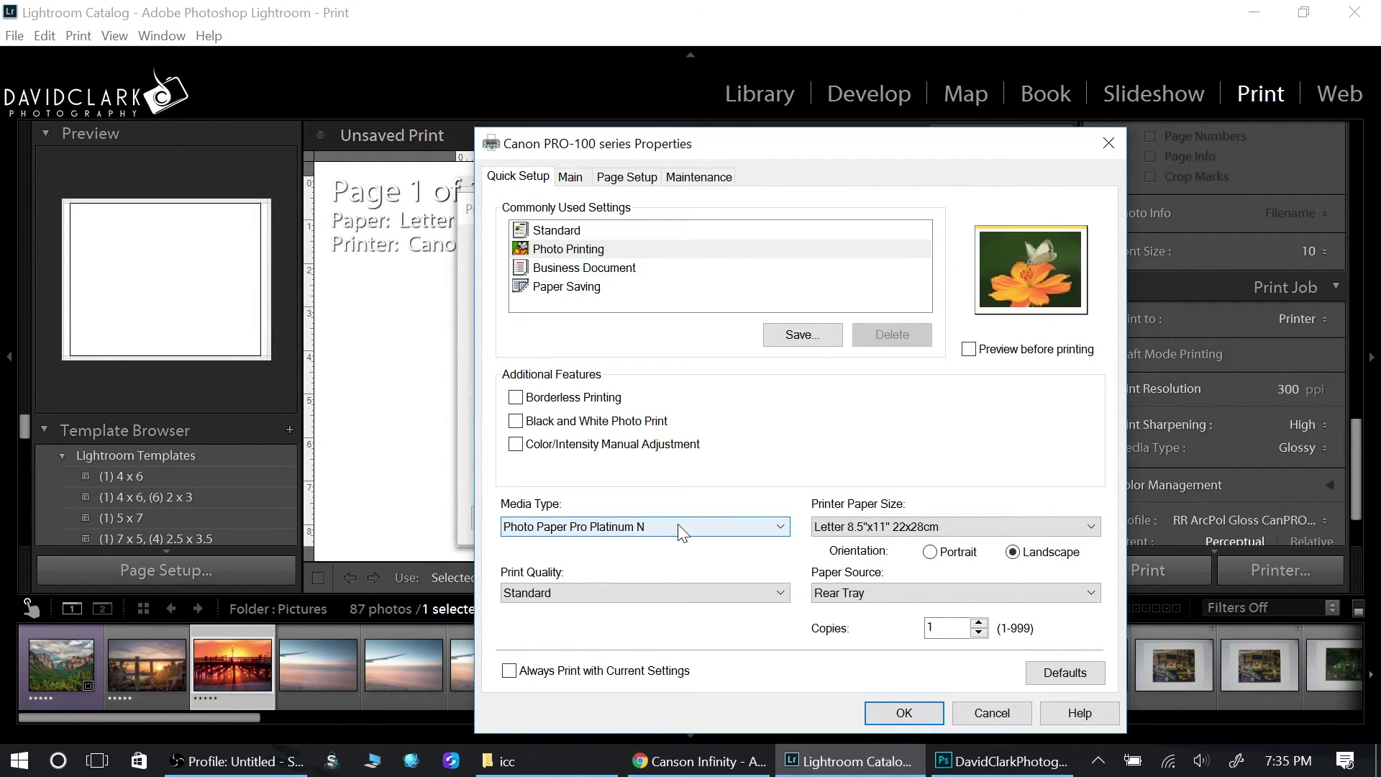
click(663, 589)
click(636, 608)
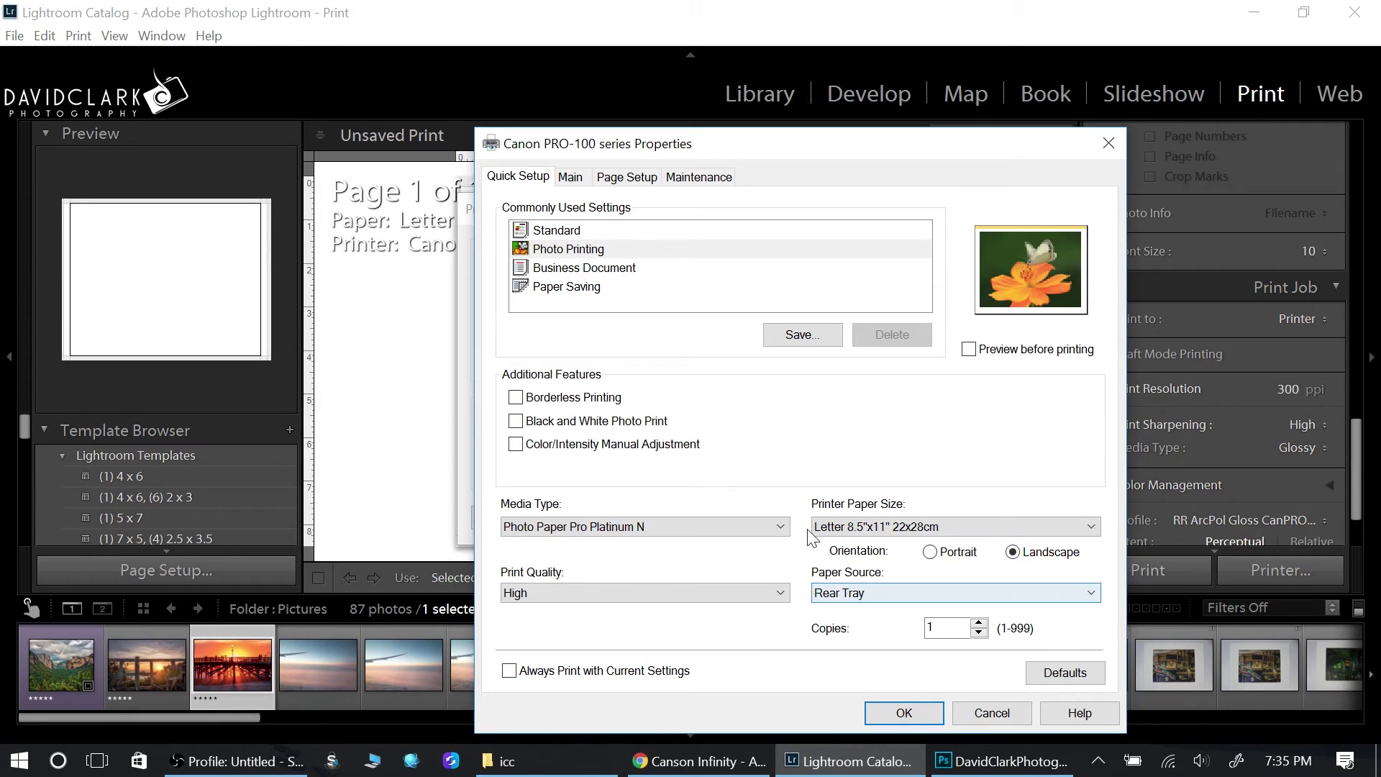
click(515, 444)
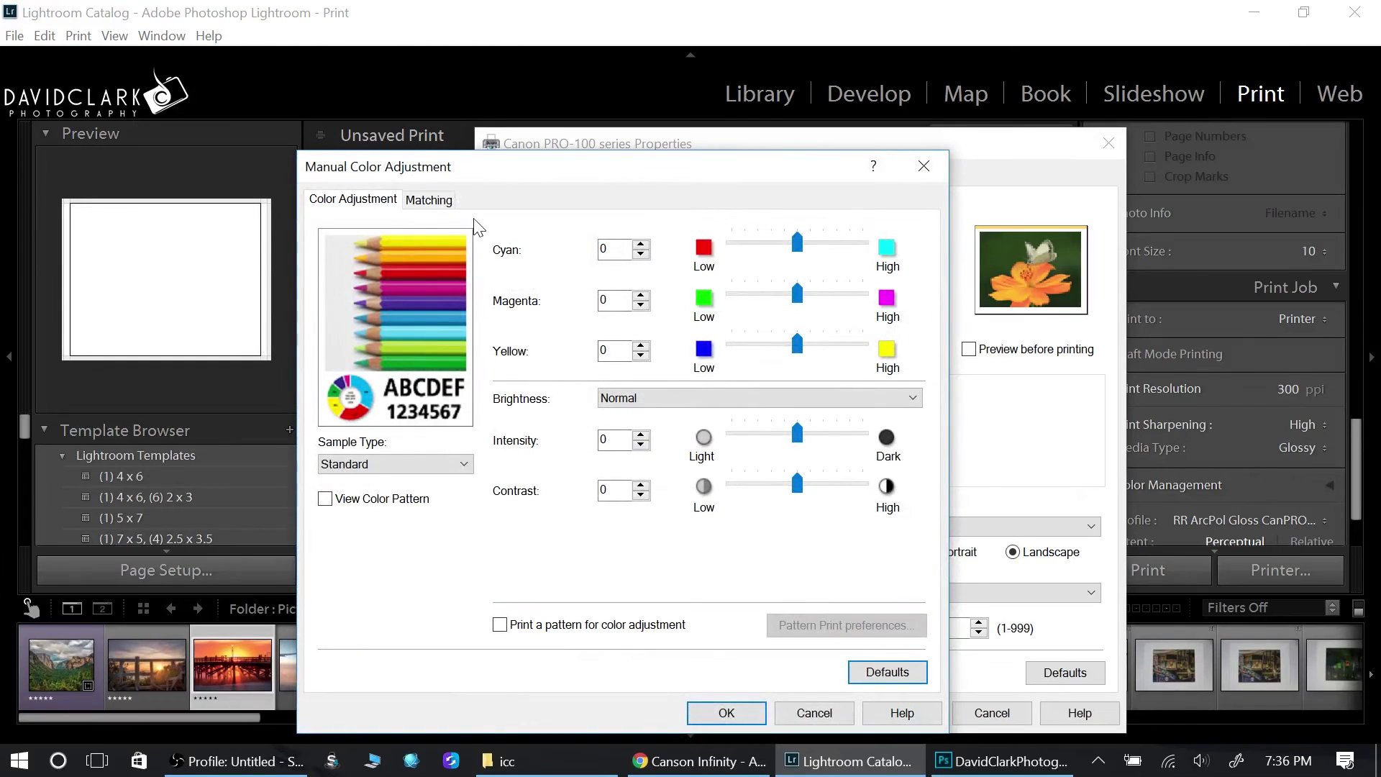
Set colour correction Matching to None and confirm the driver settings
click(430, 202)
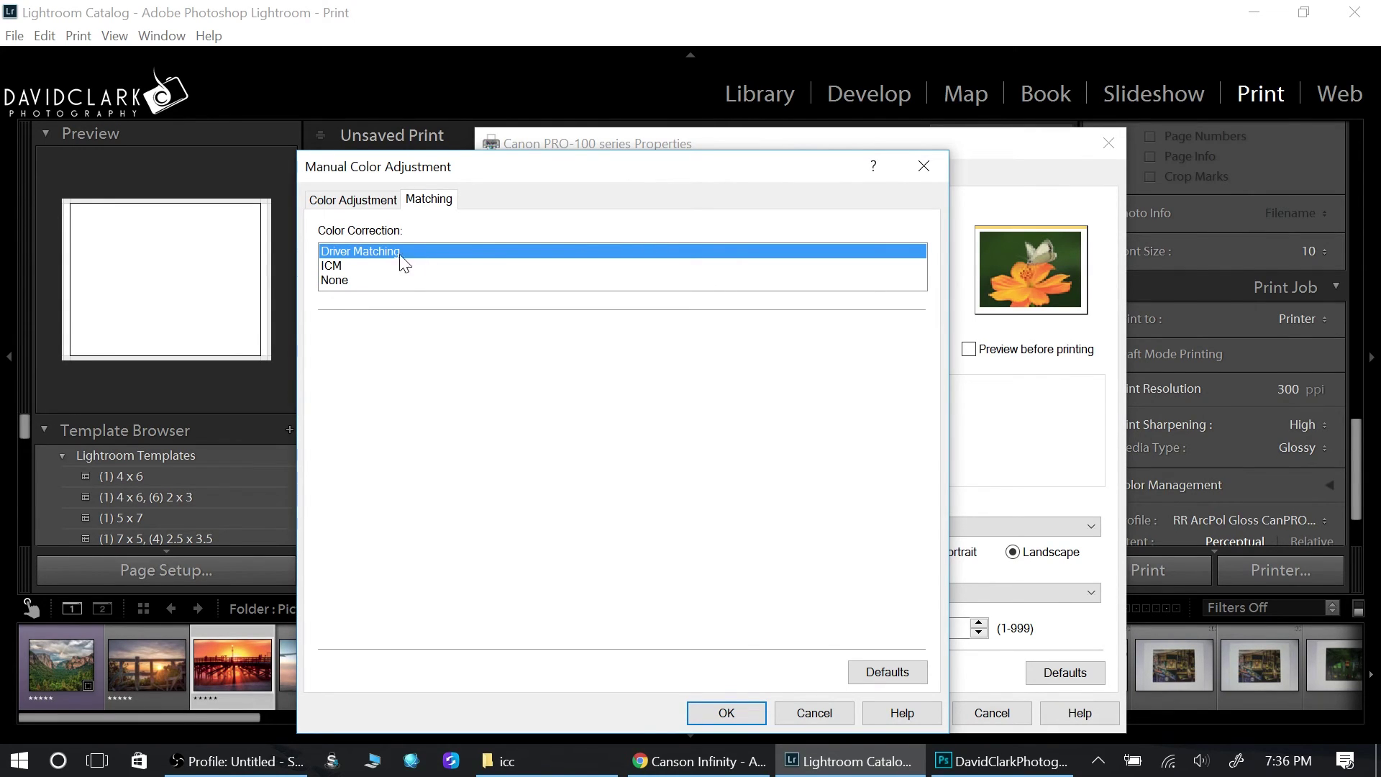
click(355, 280)
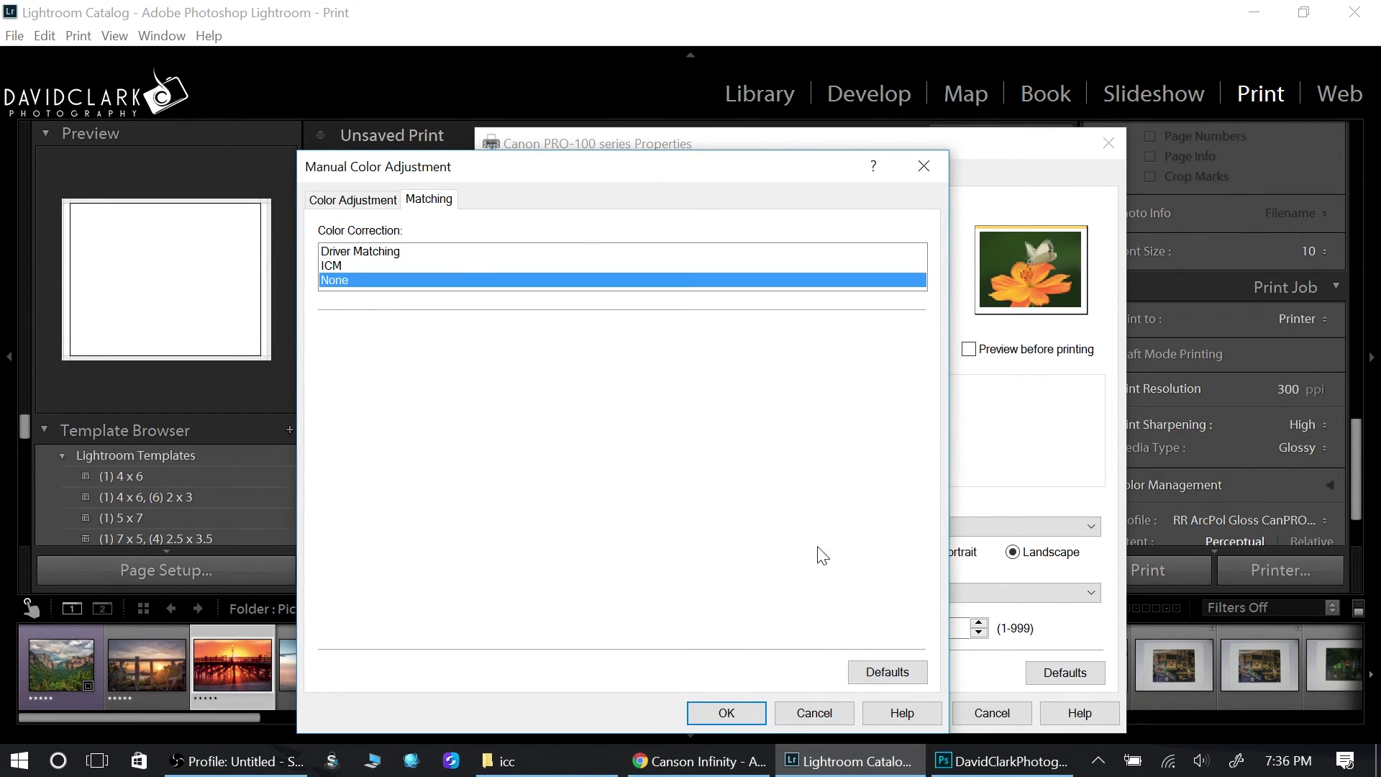
click(724, 713)
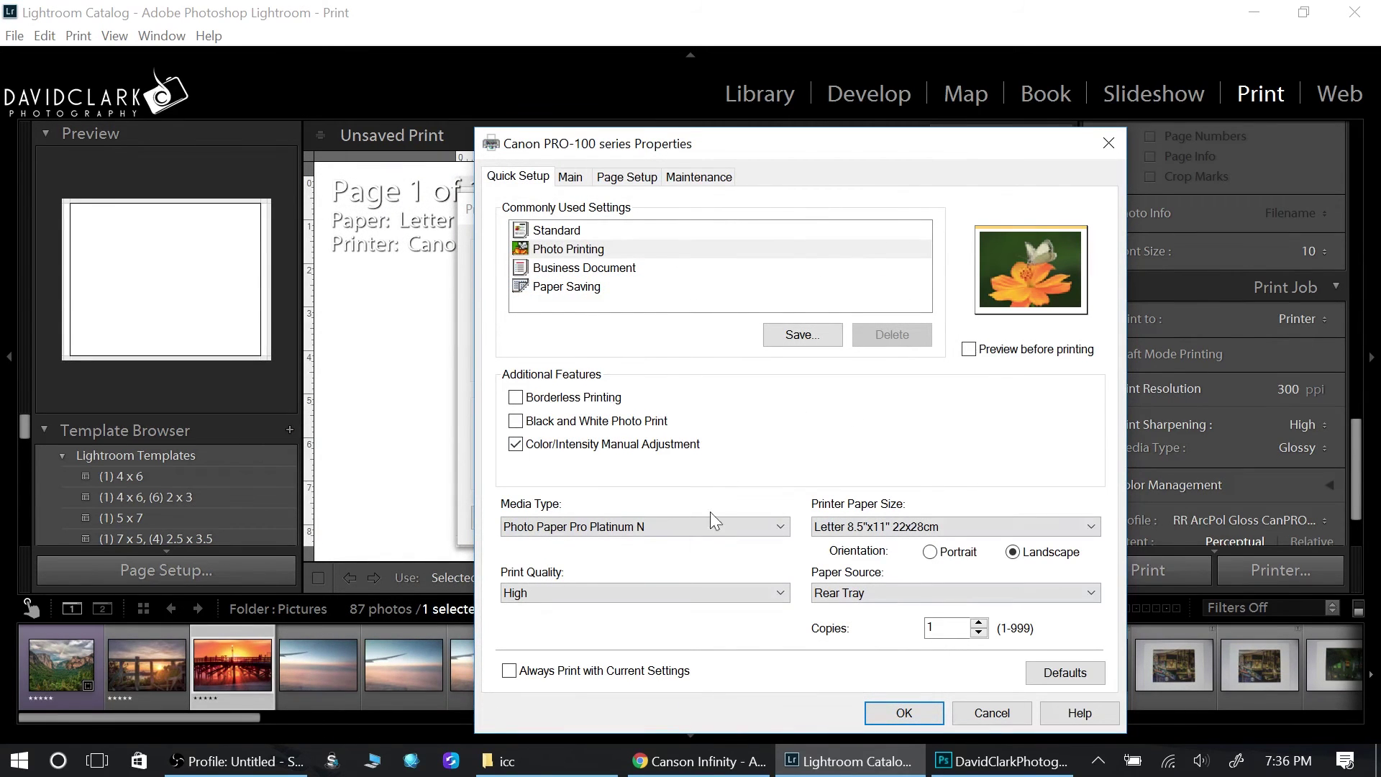
click(912, 710)
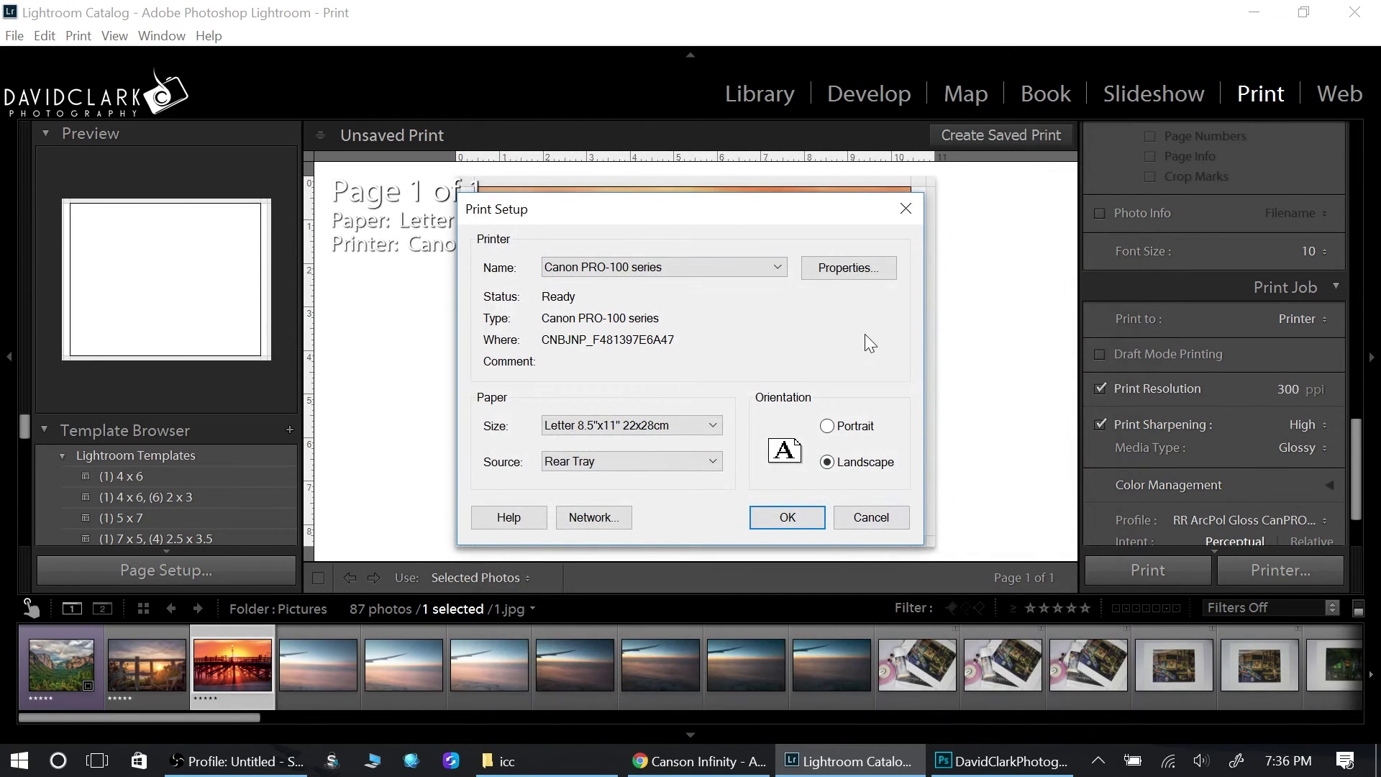
Close Print Setup with OK to return to the pier photo's Letter print page
click(791, 517)
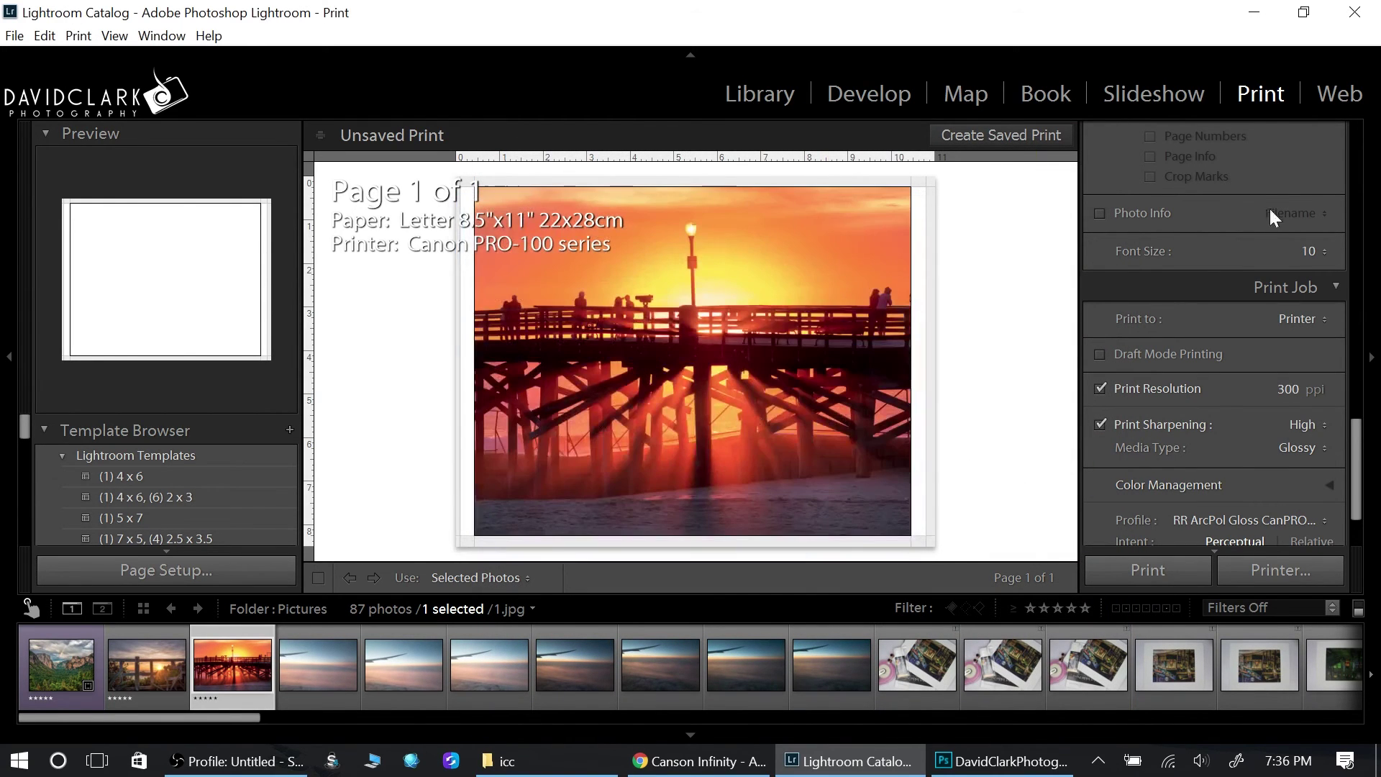